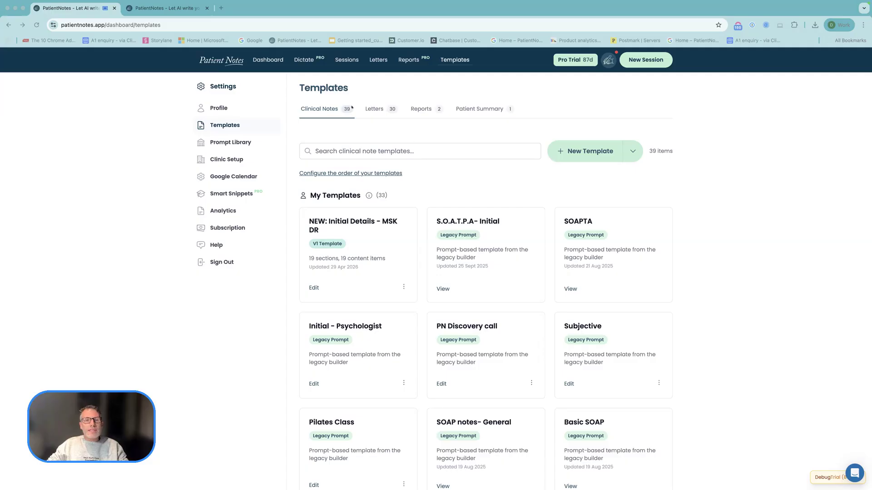
# - Look through the Letters, Reports and Patient Summary template categories and return to the Clinical Notes templates
pyautogui.click(325, 110)
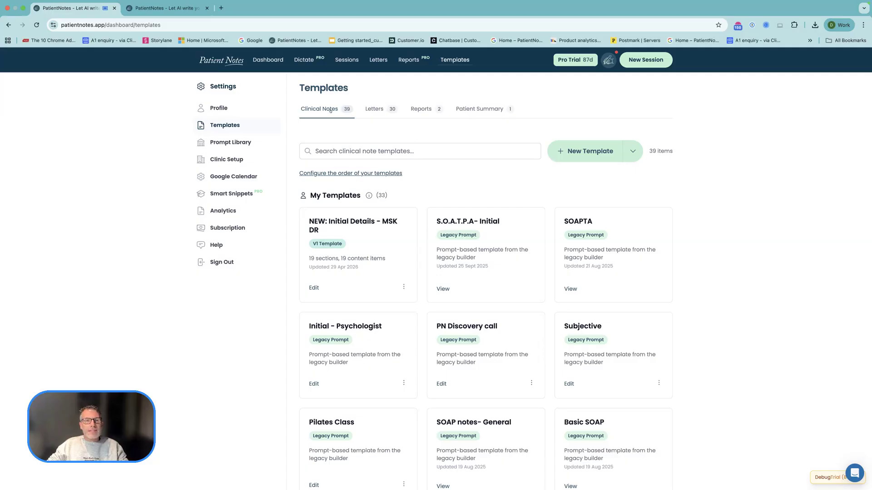
pyautogui.click(370, 111)
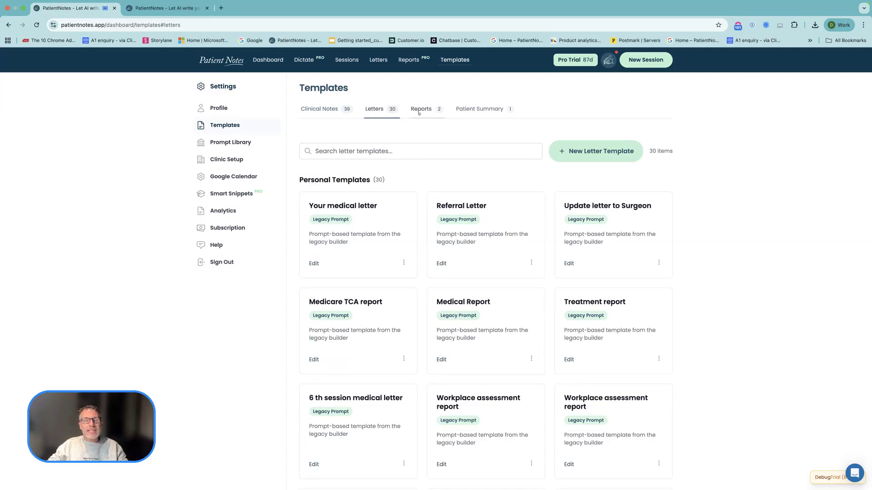
pyautogui.click(420, 111)
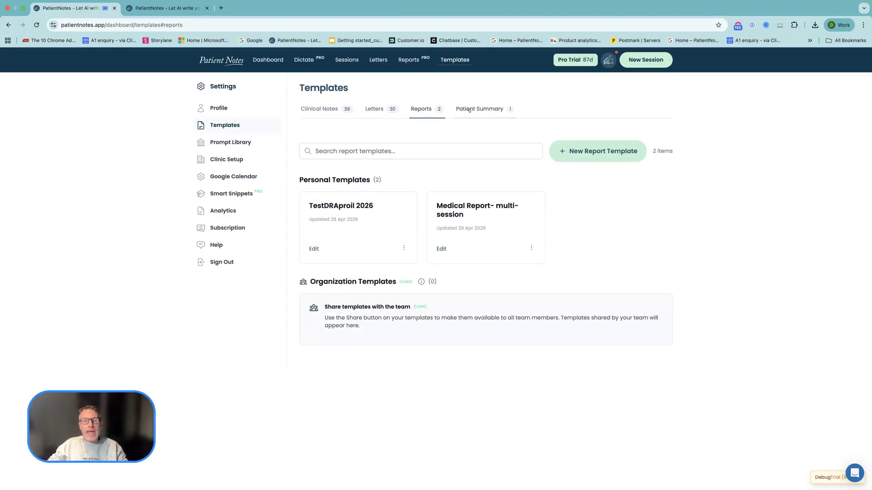
pyautogui.click(469, 110)
pyautogui.click(322, 111)
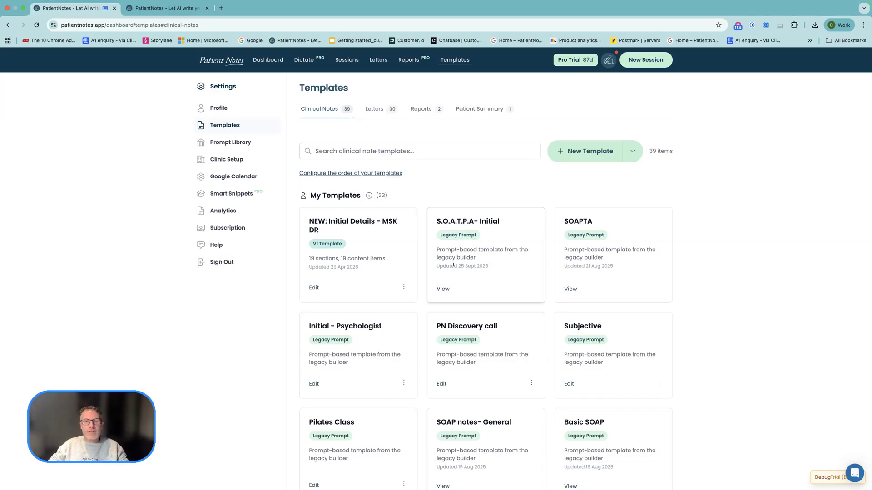
# - View the prompt structure of the legacy "S.O.A.T.P.A- Initial" template and return to the templates list
pyautogui.moveTo(447, 222)
pyautogui.mouseDown()
pyautogui.moveTo(469, 222)
pyautogui.moveTo(459, 221)
pyautogui.mouseUp()
pyautogui.moveTo(444, 278); pyautogui.dragTo(442, 290)
pyautogui.click(443, 290)
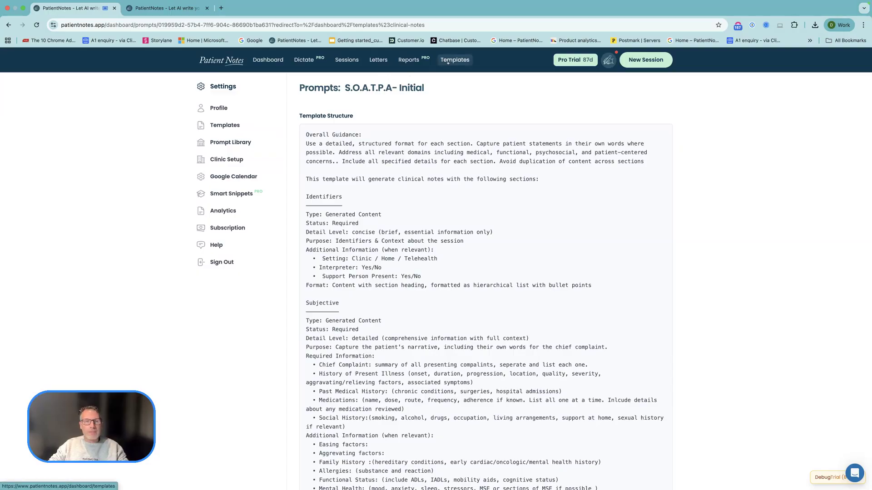
pyautogui.click(447, 62)
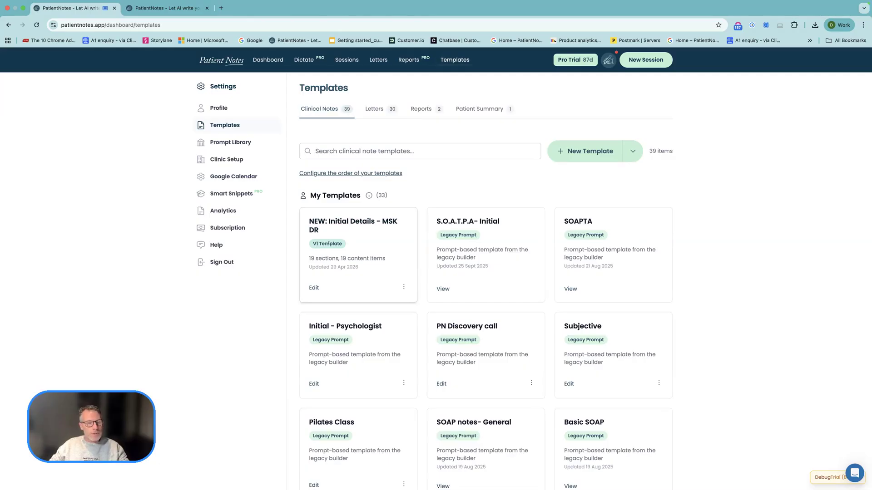
# - Examine the document structure of the "NEW: Initial Details - MSK DR" template and return to the templates list
pyautogui.click(314, 288)
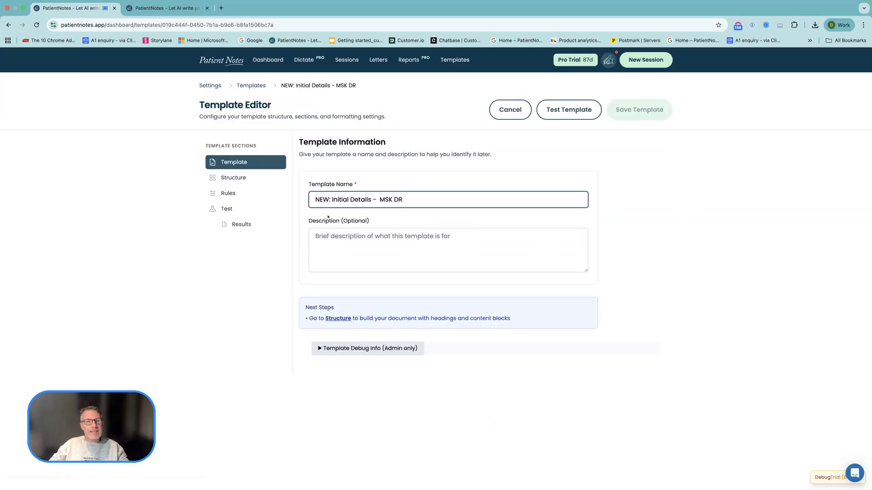
pyautogui.click(233, 177)
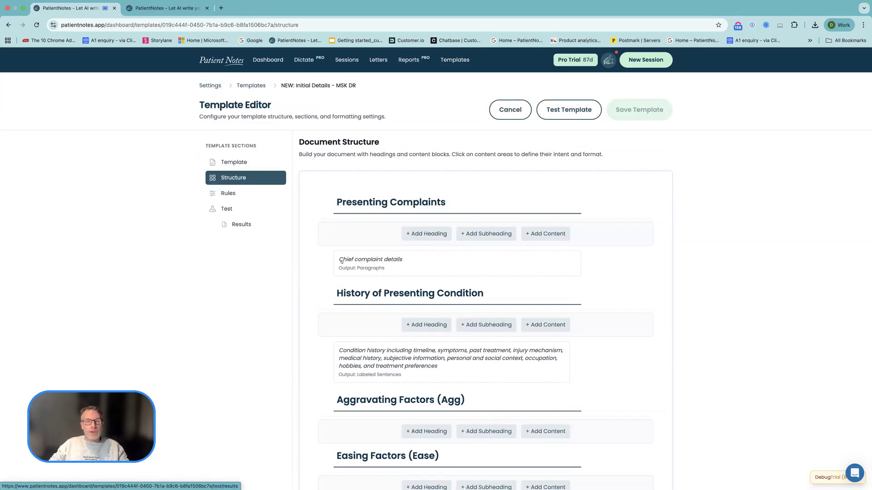
pyautogui.moveTo(325, 262)
pyautogui.mouseDown()
pyautogui.moveTo(330, 218)
pyautogui.moveTo(327, 257)
pyautogui.mouseUp()
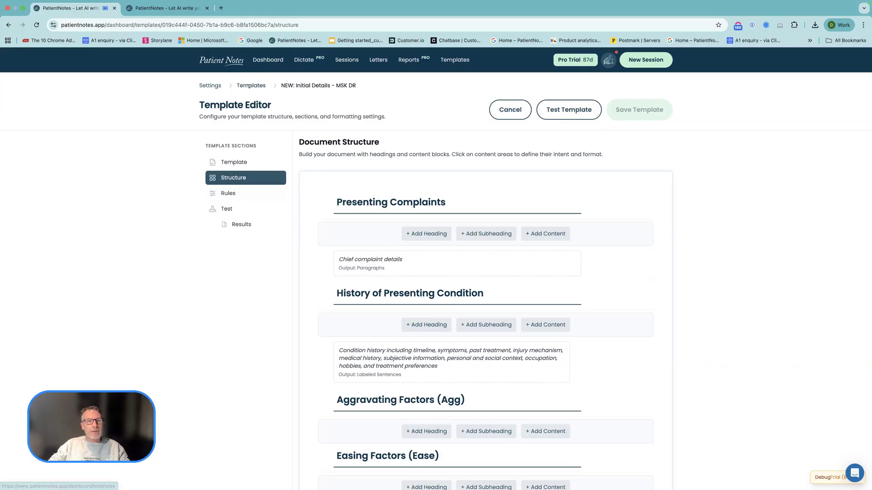
pyautogui.click(251, 85)
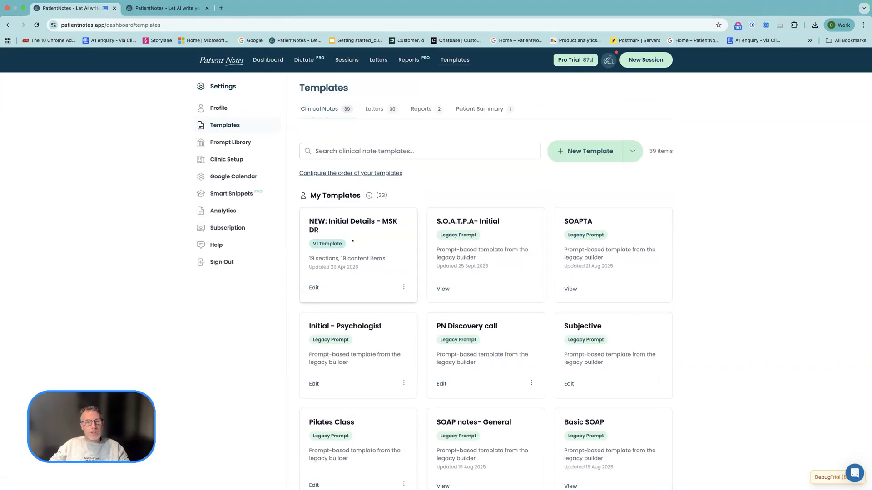
# - Check the actions available for the "NEW: Initial Details - MSK DR" template and the version options for new templates
pyautogui.click(404, 287)
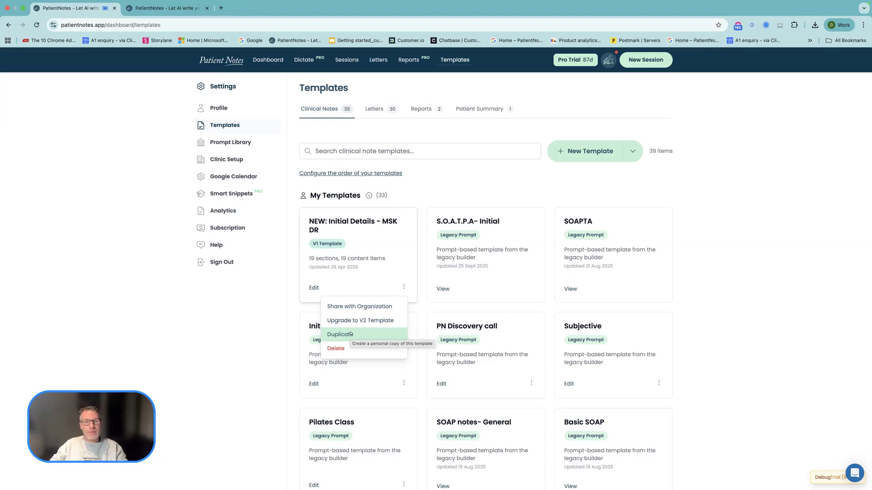
pyautogui.click(294, 238)
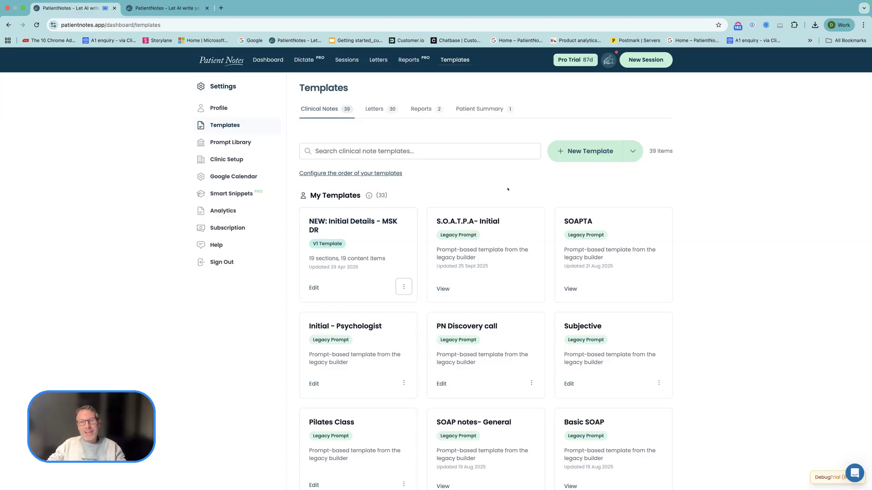
pyautogui.click(632, 152)
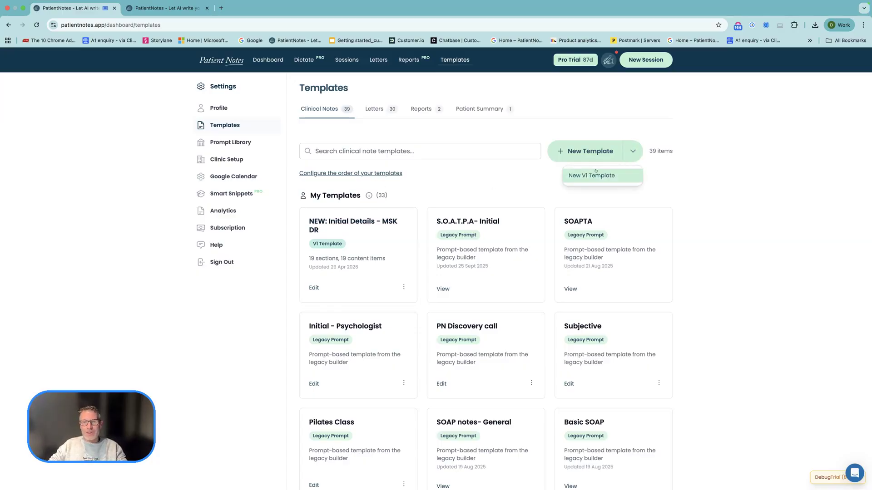
pyautogui.click(524, 193)
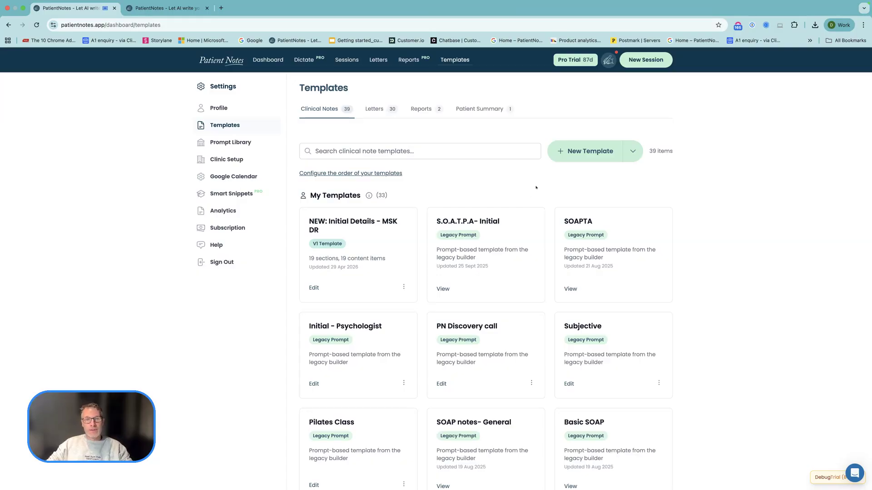
# - Start a new clinical note template named "Initial Consult"
pyautogui.click(586, 151)
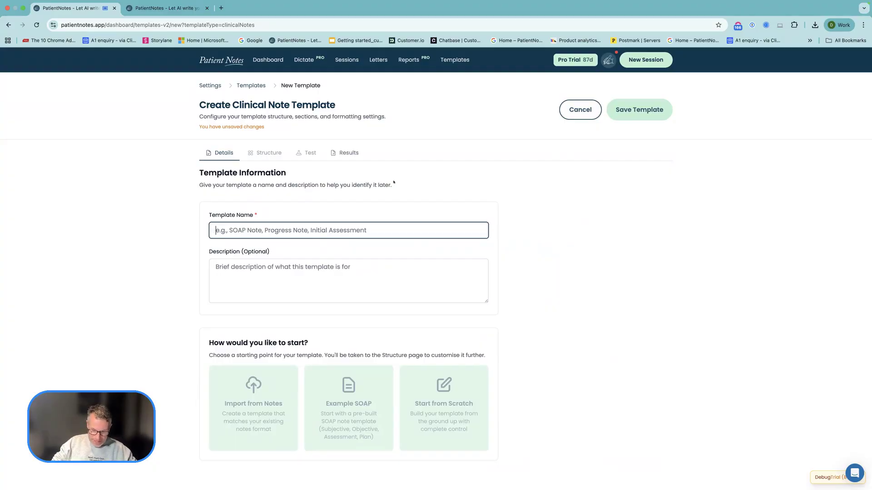
pyautogui.write('Initial ')
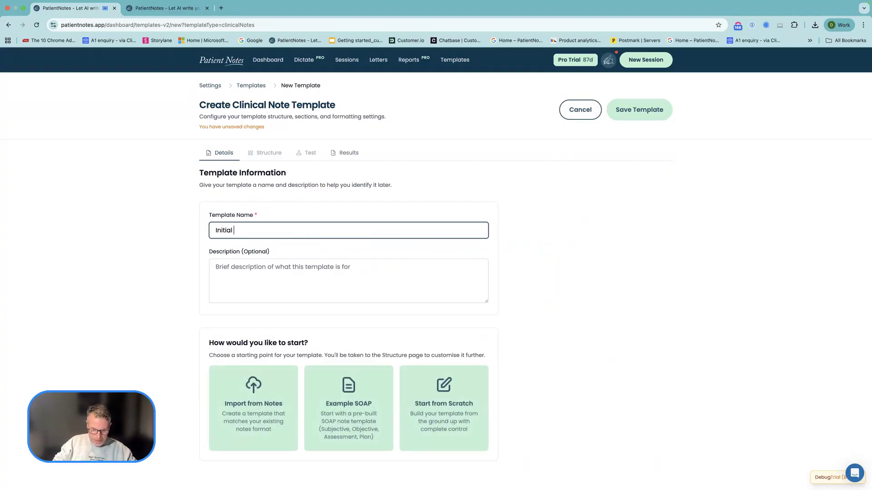
pyautogui.write('Consul')
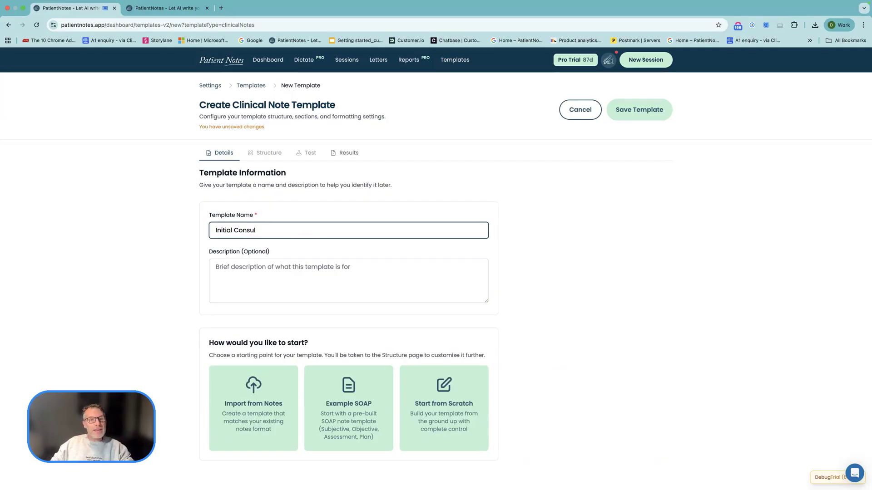
pyautogui.write('t')
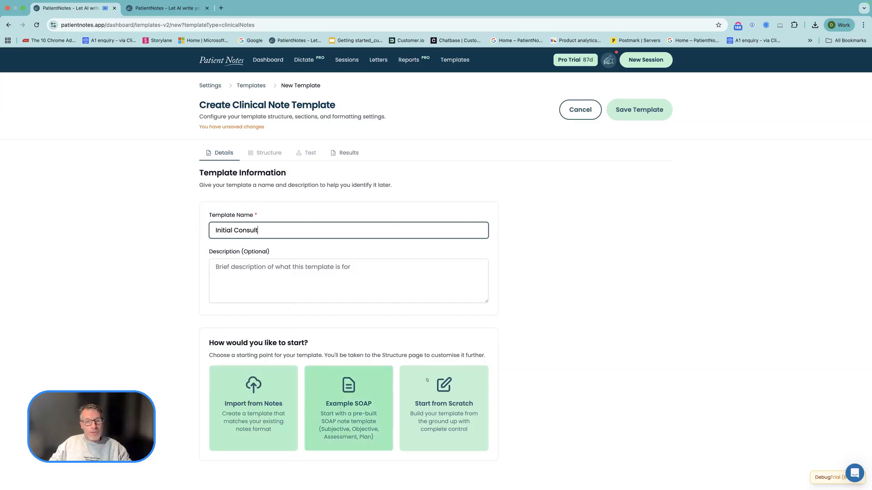
pyautogui.click(669, 341)
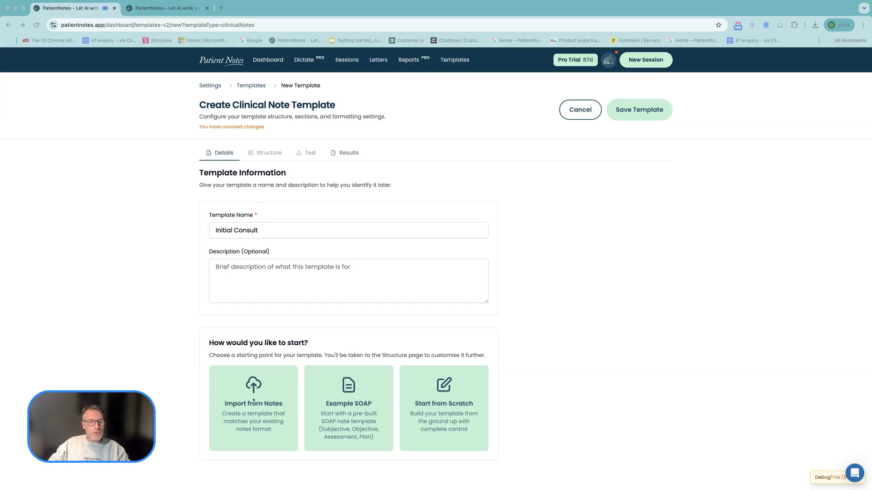
# - Generate the template structure by importing the copied example notes that begin with the History section
pyautogui.click(253, 400)
pyautogui.click(252, 401)
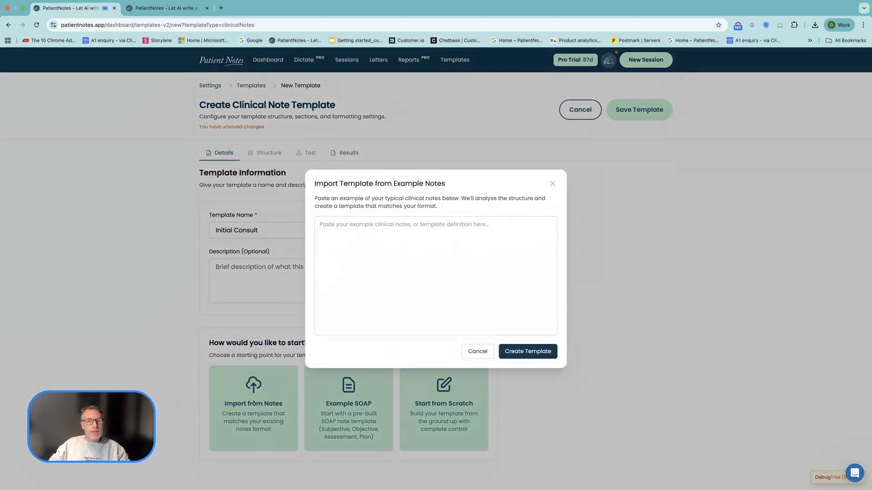
pyautogui.click(355, 244)
pyautogui.press('super+v')
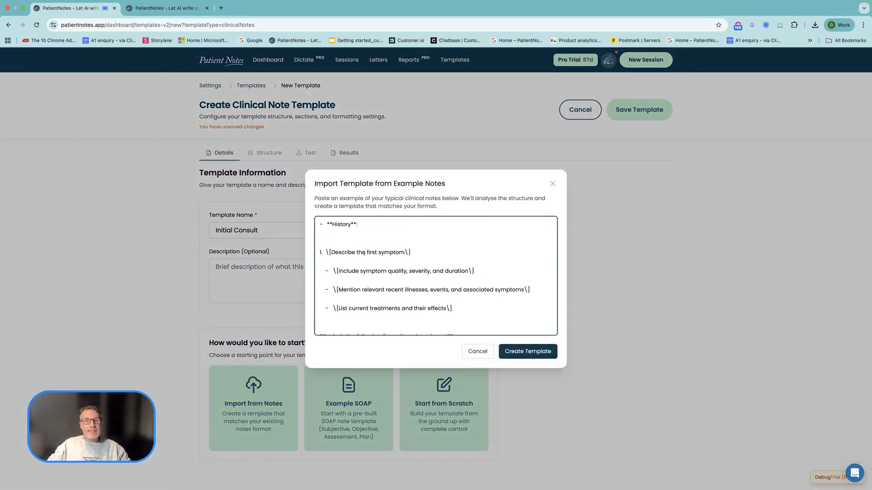
pyautogui.click(508, 355)
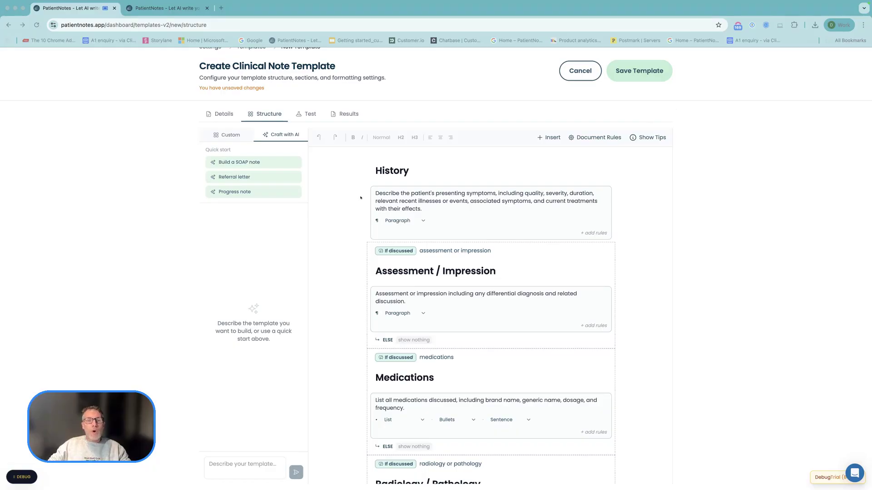
# - Switch the History heading to Heading 3 and back to Heading 2
pyautogui.scroll(2, 361, 198)
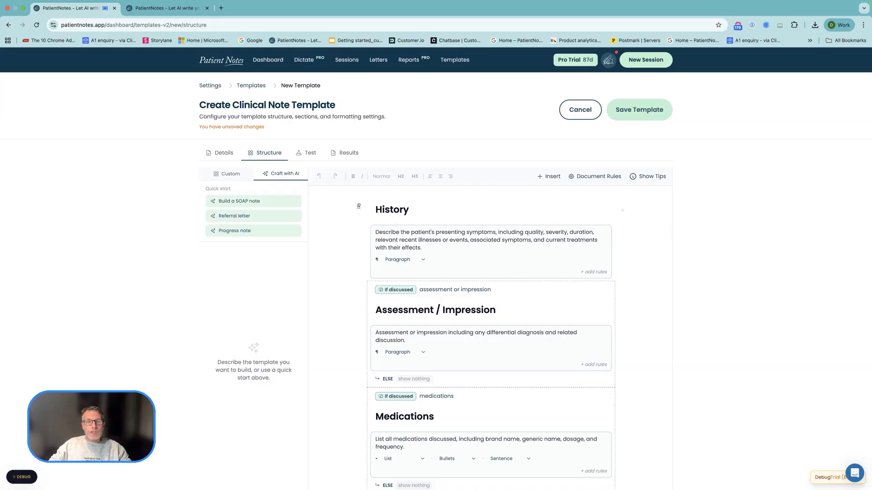
pyautogui.moveTo(358, 207)
pyautogui.mouseDown()
pyautogui.moveTo(360, 234)
pyautogui.moveTo(357, 189)
pyautogui.moveTo(358, 200)
pyautogui.mouseUp()
pyautogui.click(384, 215)
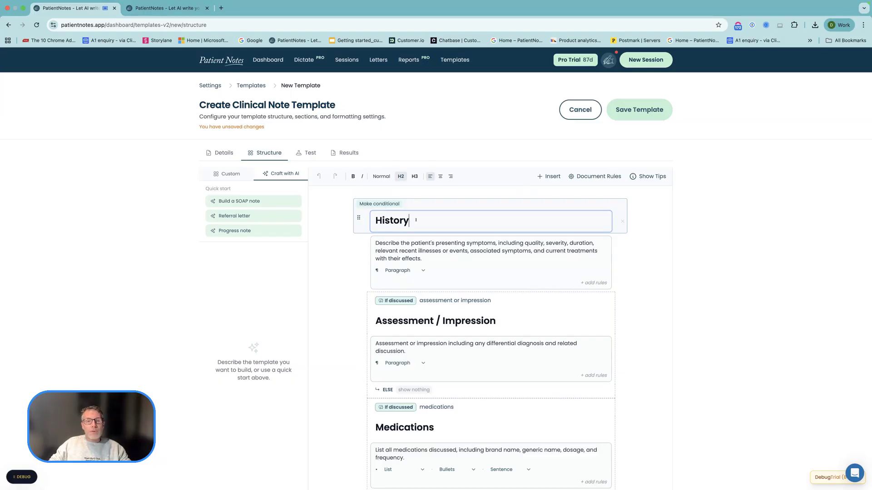
pyautogui.click(416, 176)
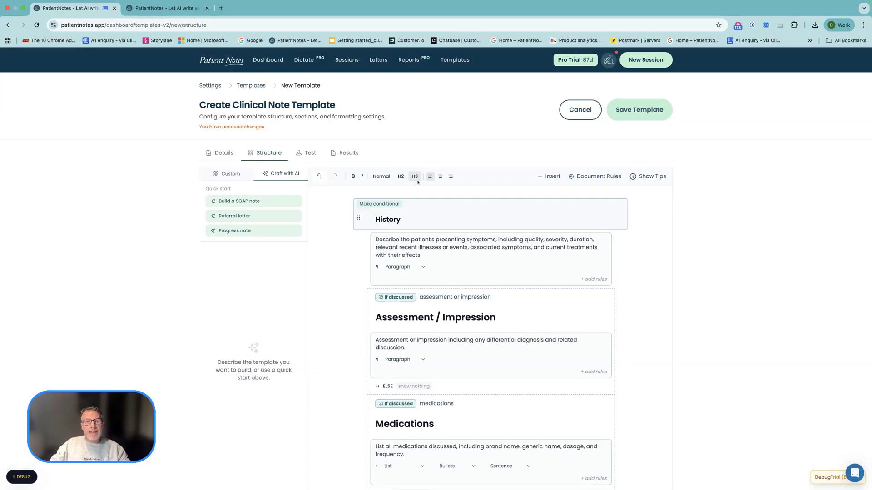
pyautogui.click(401, 177)
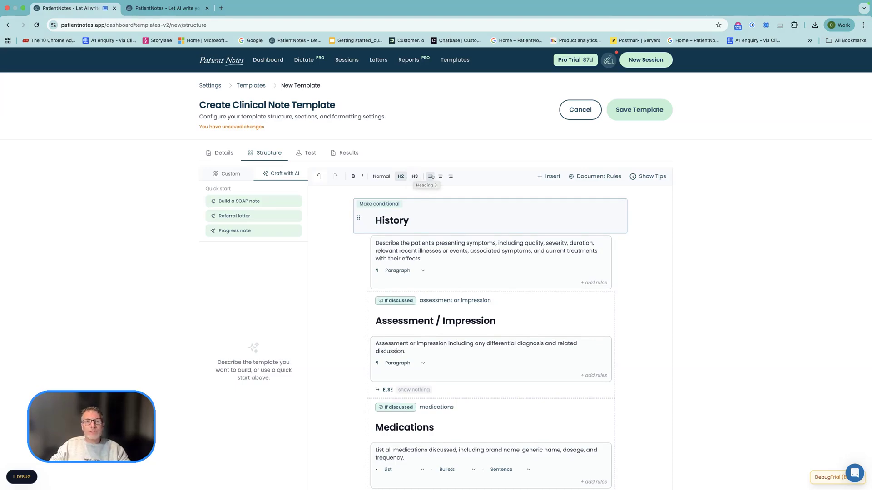
# - Try centre and right alignment on the History heading, restore left alignment, and toggle bold and italic
pyautogui.click(440, 176)
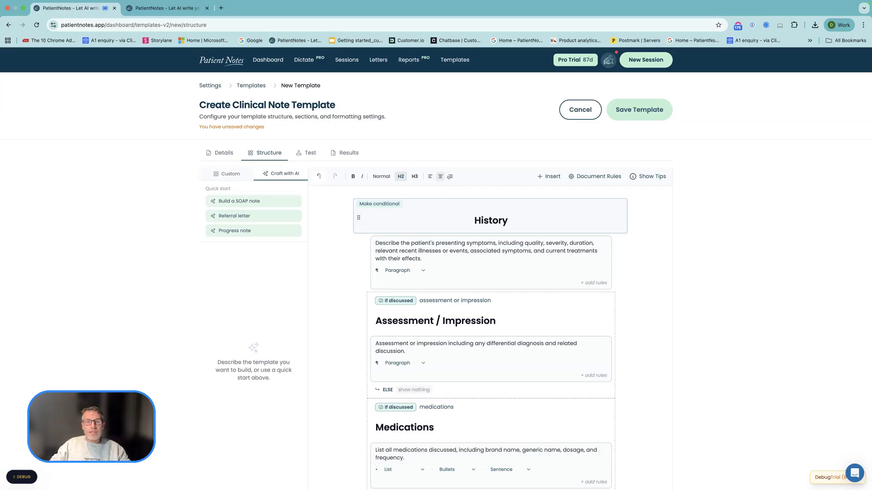
pyautogui.click(451, 176)
pyautogui.click(430, 176)
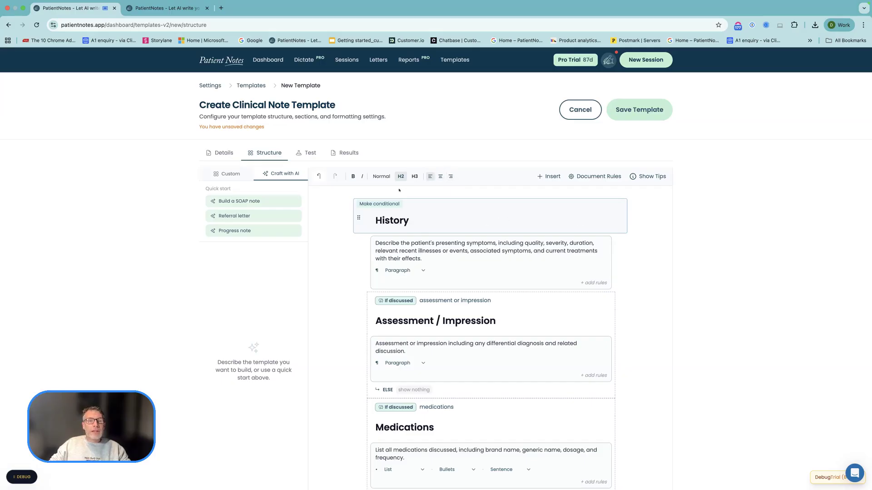
pyautogui.click(353, 176)
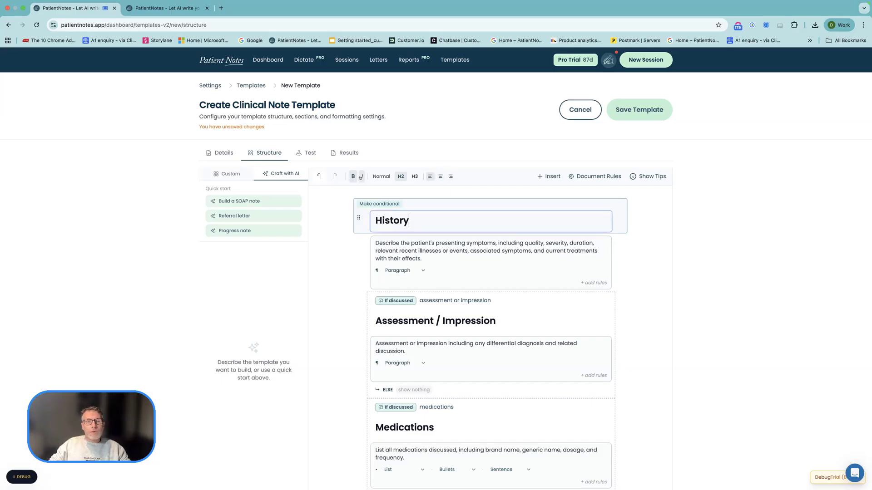
pyautogui.click(362, 177)
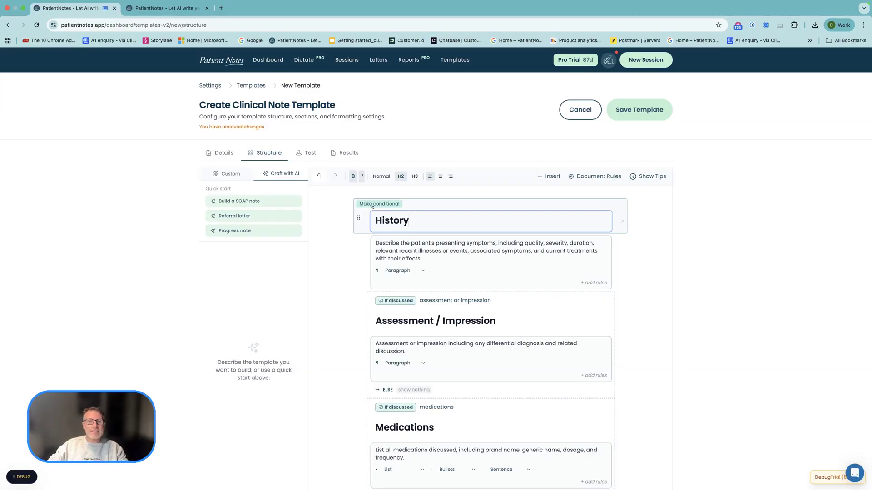
# - Make the History heading conditional on being discussed and move the presenting symptoms content block inside that condition
pyautogui.click(372, 206)
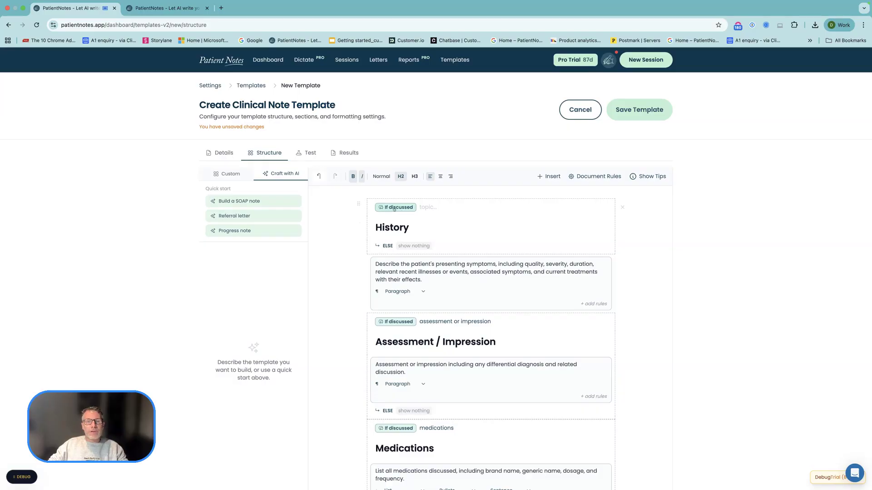
pyautogui.click(394, 208)
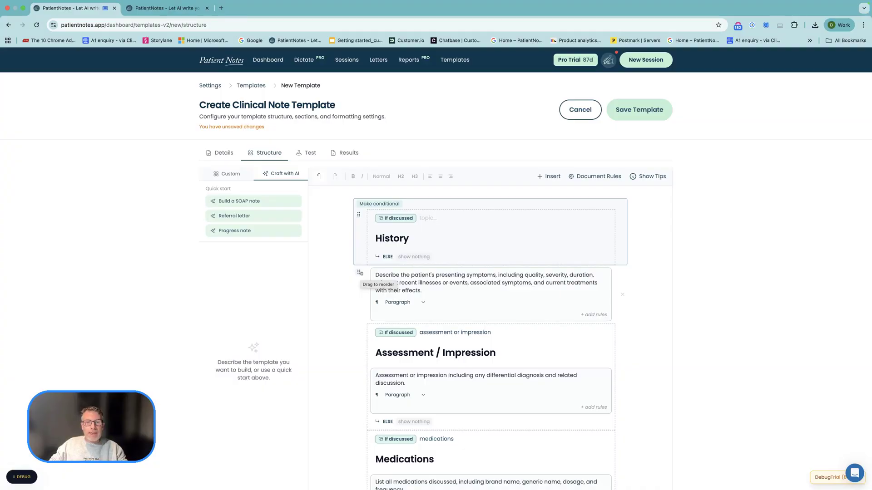
pyautogui.moveTo(361, 269); pyautogui.dragTo(389, 273)
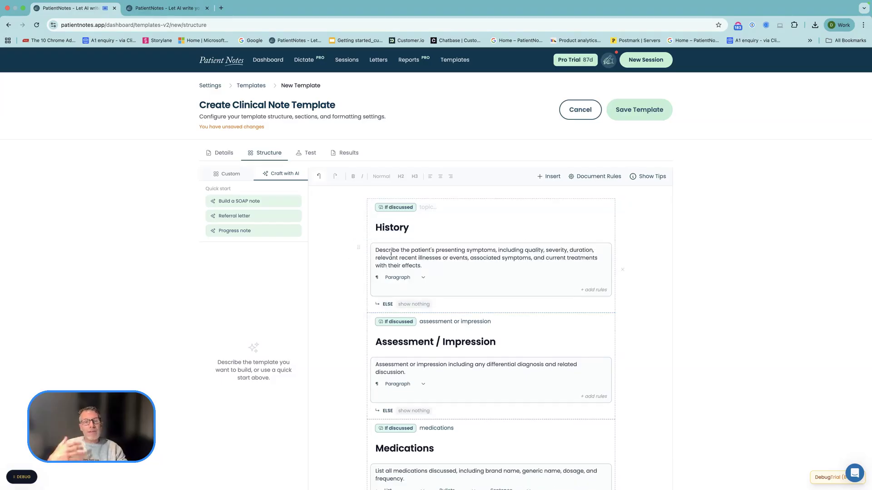
# - Enter "History of presenting condition" as the History condition's topic, try the default placeholder as its ELSE output, and restore "show nothing"
pyautogui.click(433, 208)
pyautogui.write('Hos')
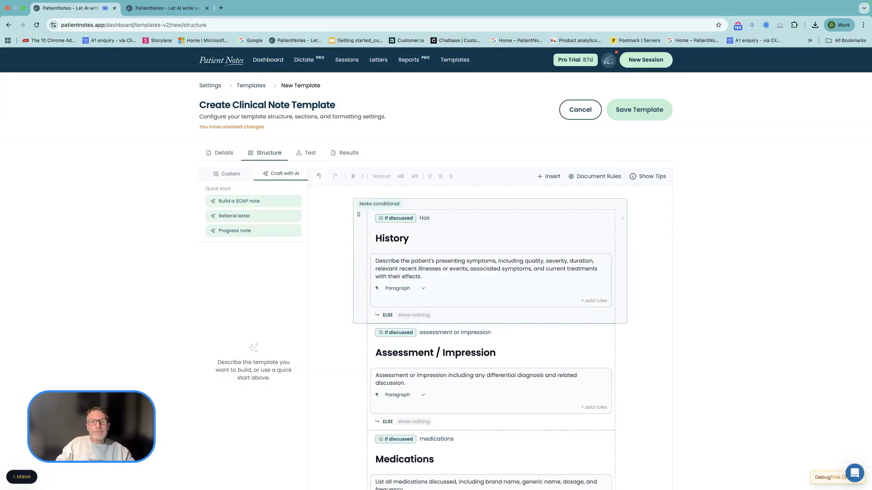
pyautogui.press('BackSpace')
pyautogui.press('BackSpace')
pyautogui.write('istory of prese')
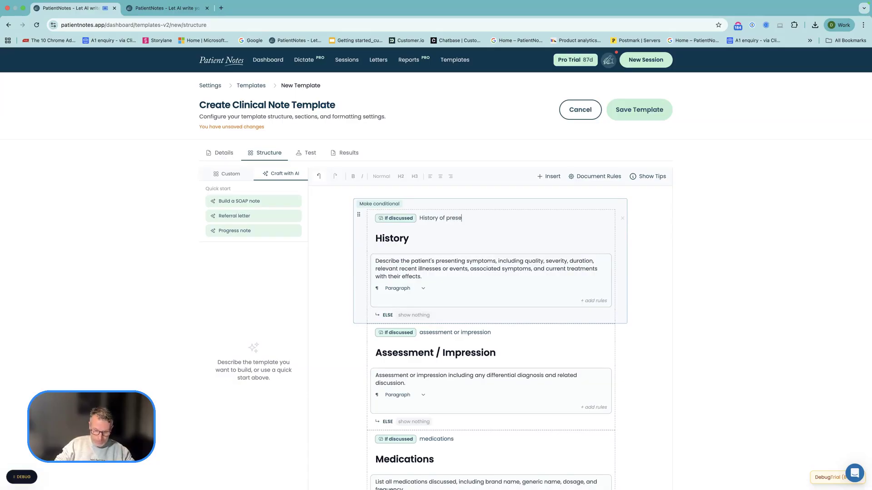
pyautogui.write('nting condition')
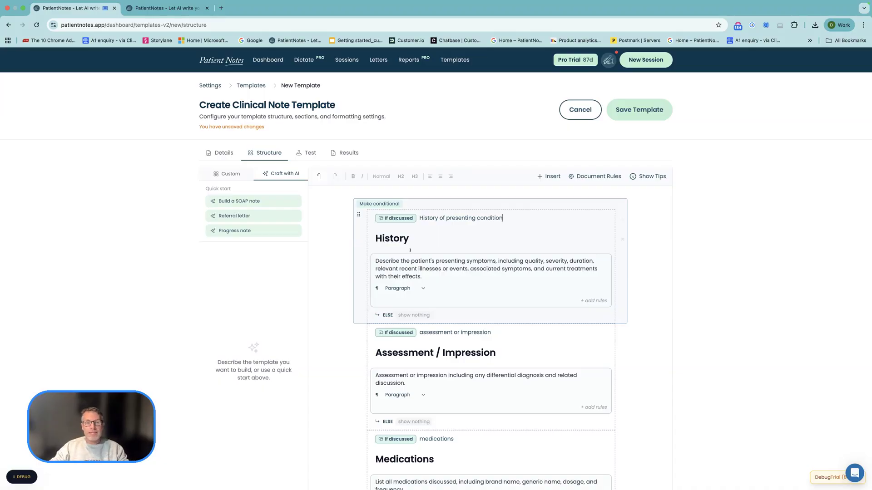
pyautogui.click(408, 315)
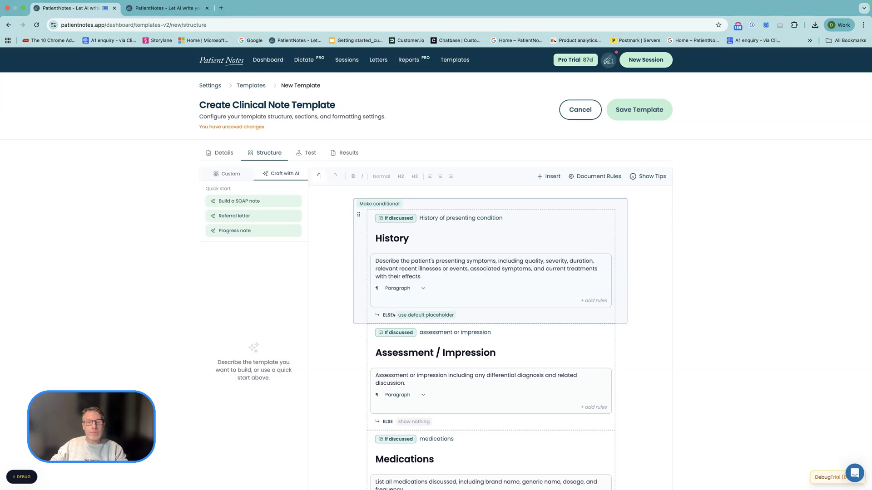
pyautogui.click(404, 315)
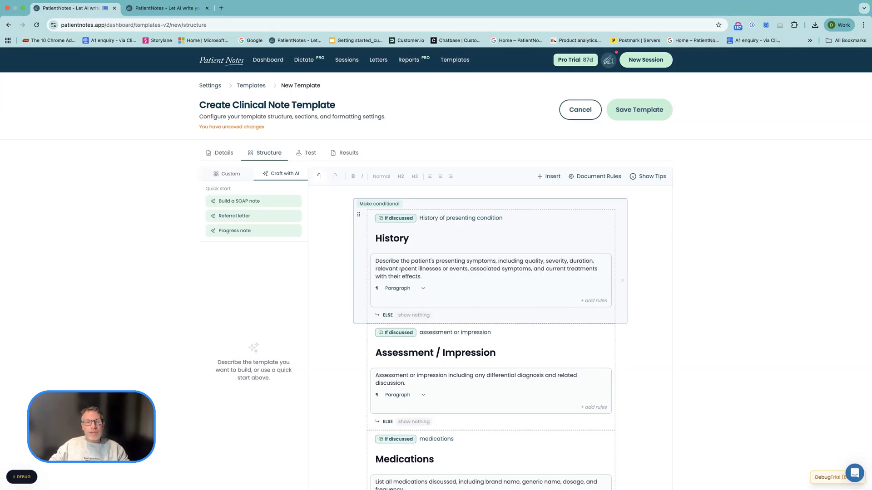
# - Try the Sentence format on the History content block, switch it to a List with Bullets of Sentence items, and check the list options
pyautogui.click(422, 289)
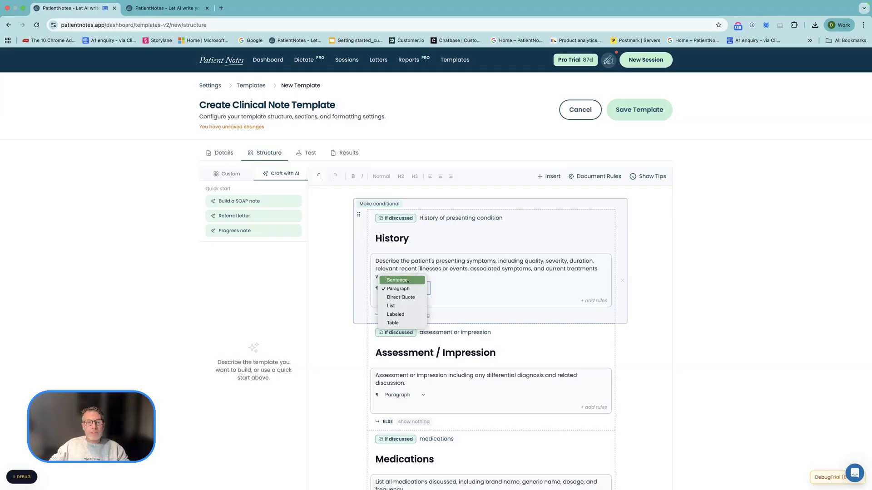
pyautogui.click(407, 281)
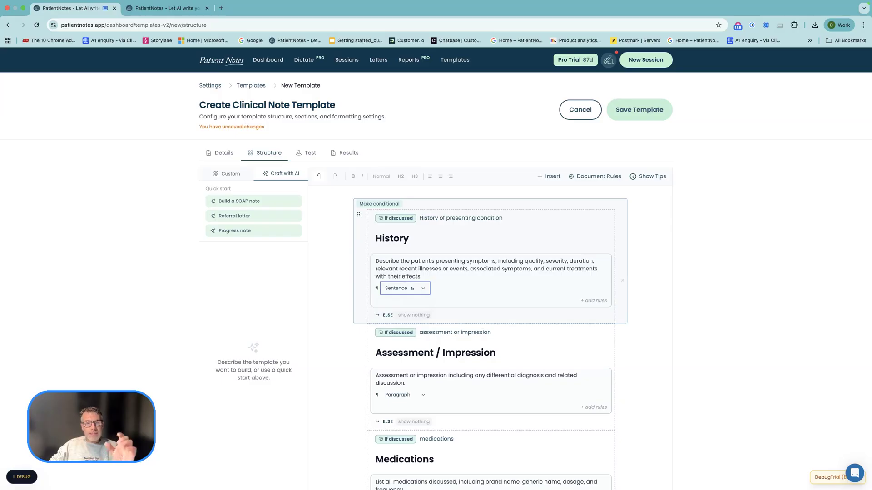
pyautogui.click(413, 289)
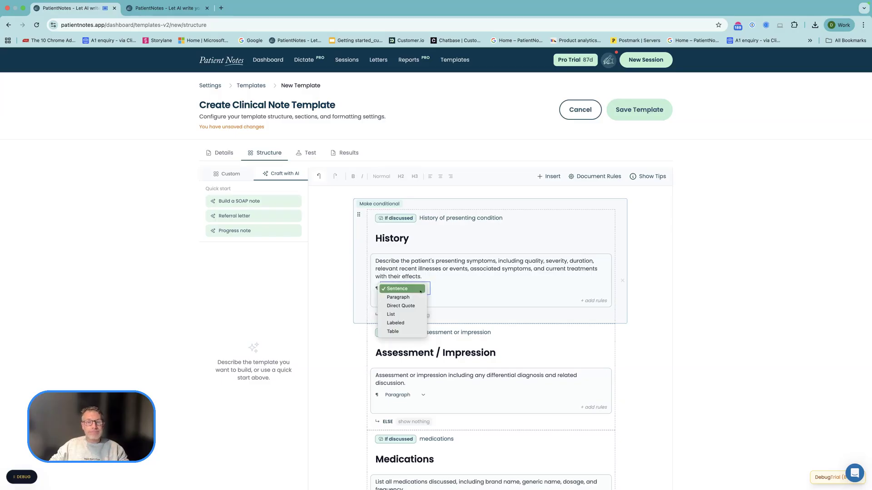
pyautogui.click(406, 314)
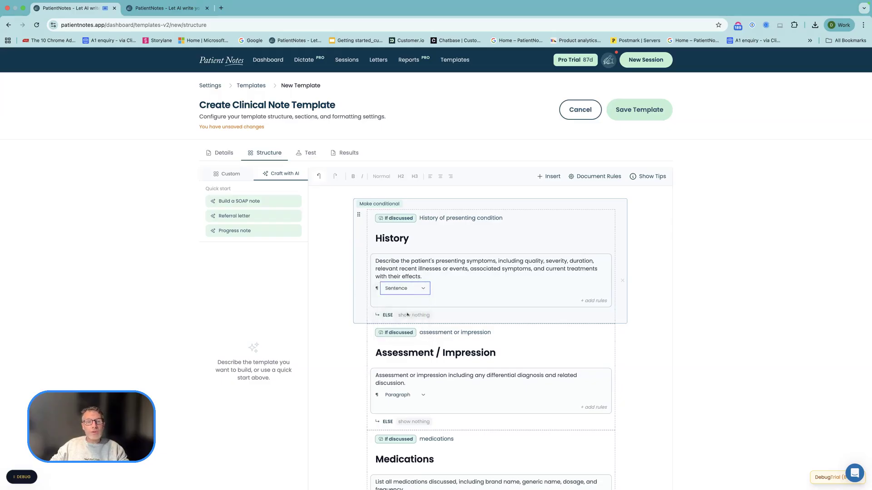
pyautogui.click(455, 290)
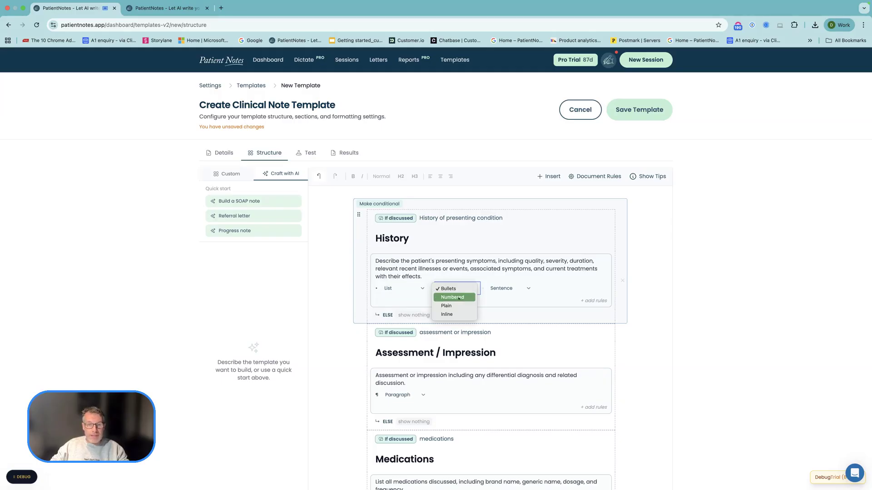
pyautogui.click(500, 281)
pyautogui.click(502, 287)
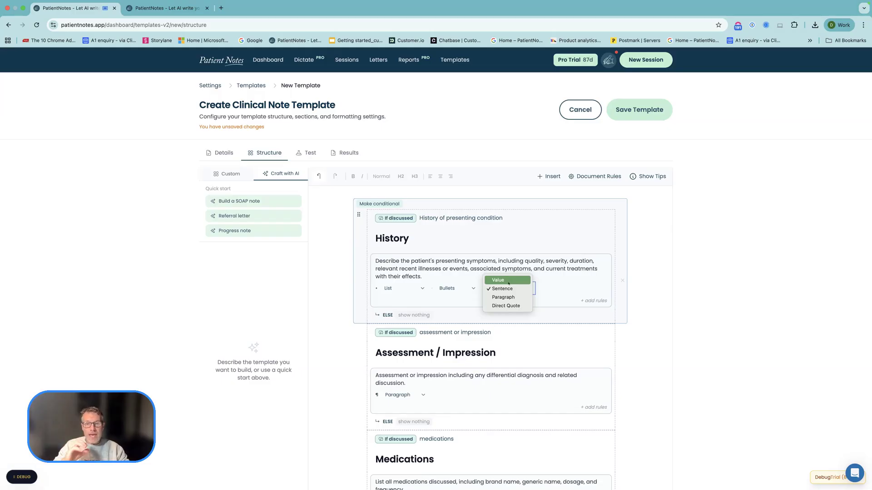
pyautogui.click(450, 242)
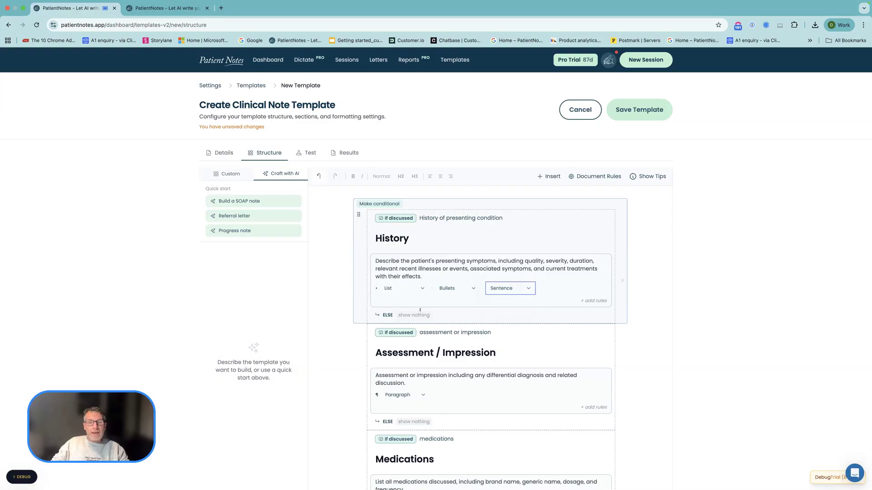
pyautogui.scroll(-3, 420, 311)
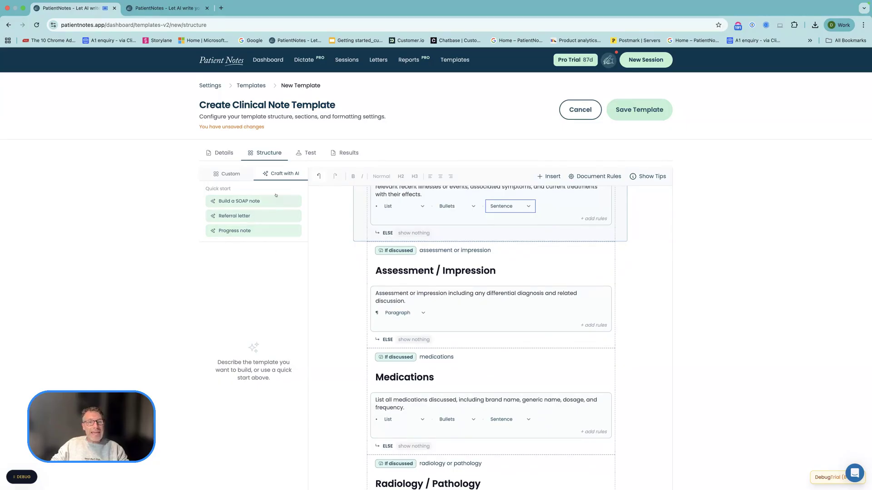
pyautogui.scroll(-2, 252, 286)
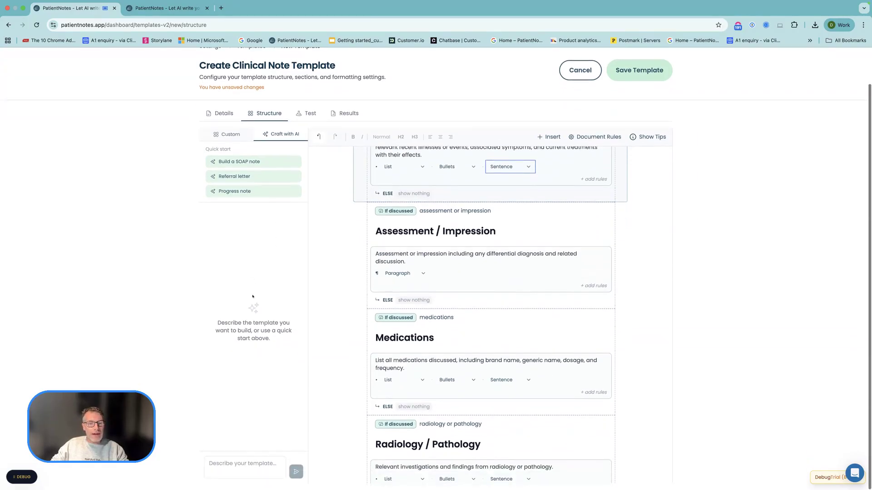
pyautogui.scroll(2, 252, 296)
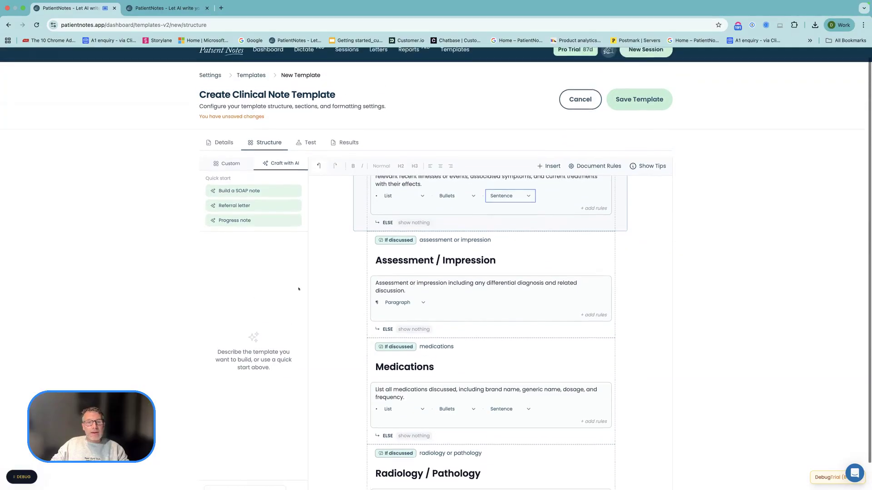
pyautogui.scroll(3, 363, 277)
pyautogui.scroll(-3, 363, 277)
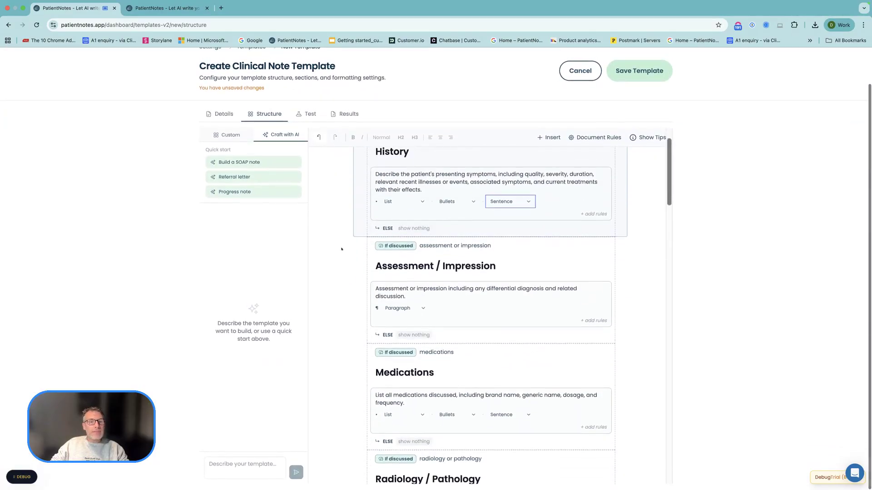
# - Try an AI List block between the Assessment / Impression and Medications sections and remove it again
pyautogui.click(226, 131)
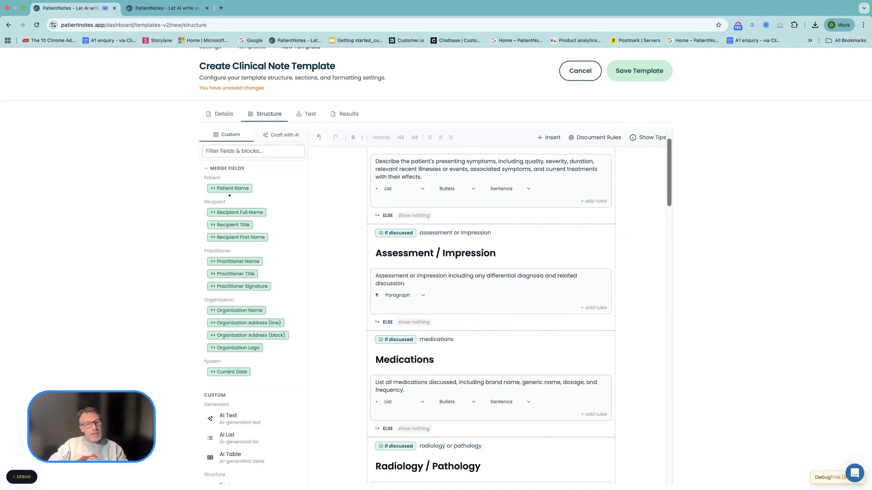
pyautogui.scroll(-5, 220, 200)
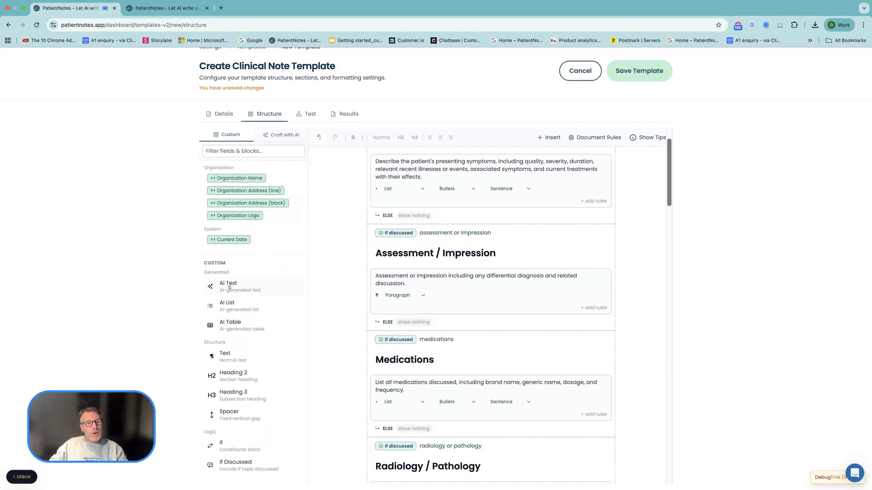
pyautogui.moveTo(224, 310); pyautogui.dragTo(390, 340)
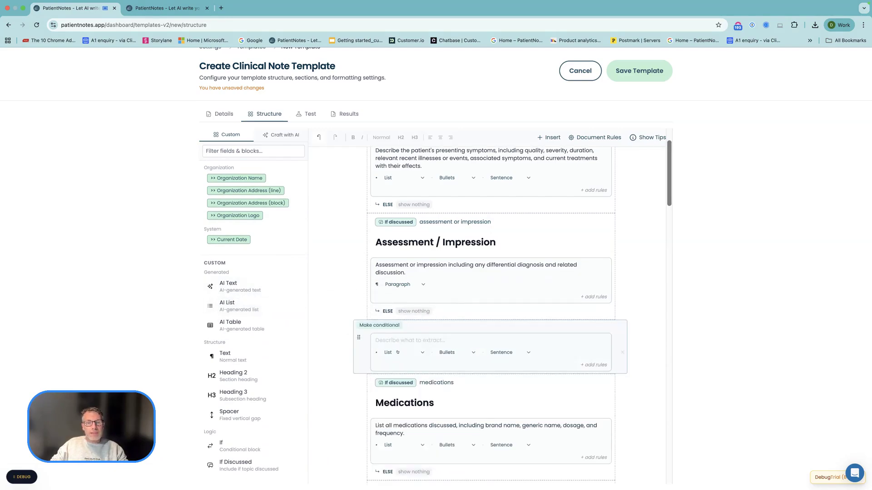
pyautogui.click(394, 342)
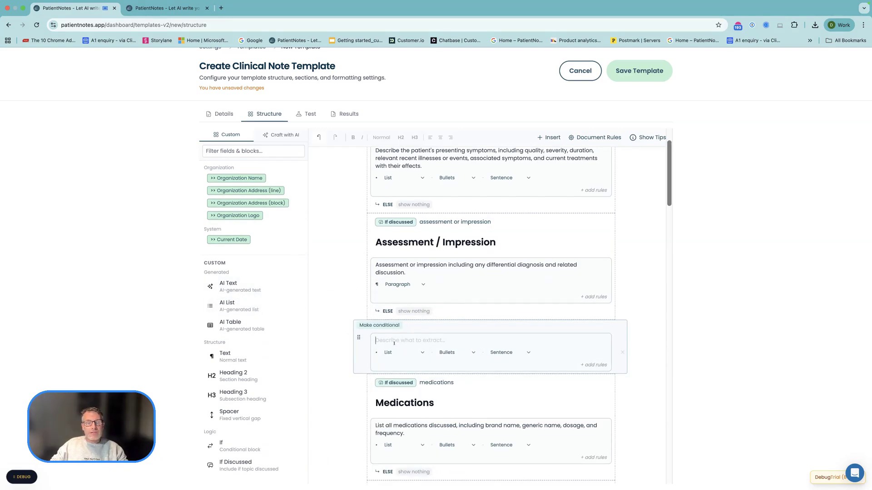
pyautogui.click(623, 352)
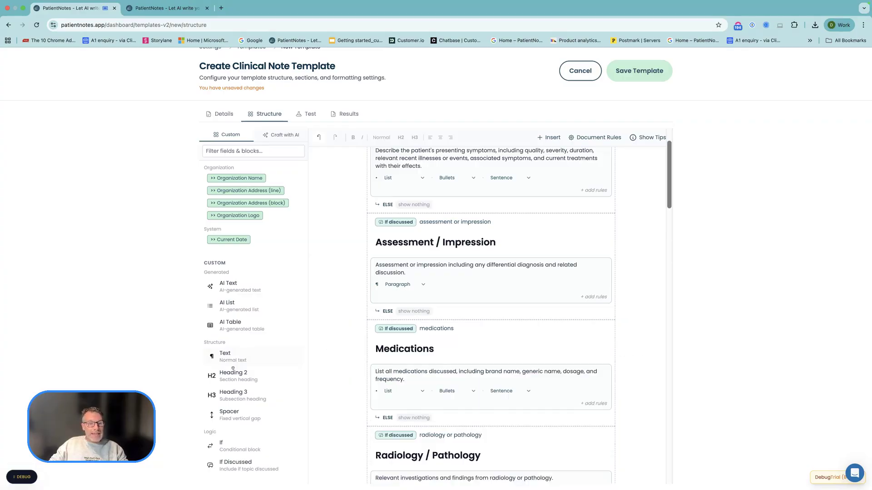
# - Insert a Spacer between the Assessment / Impression and Medications sections, and try an If block above it before removing that block
pyautogui.moveTo(224, 411); pyautogui.dragTo(387, 327)
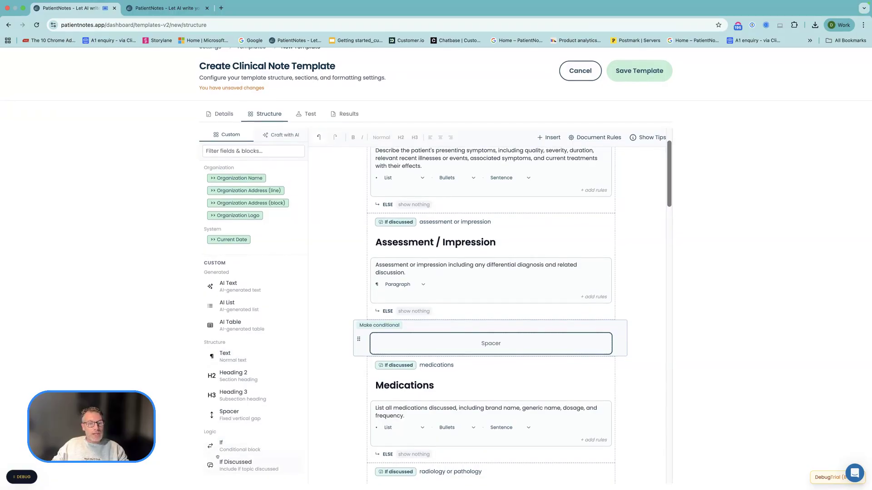
pyautogui.moveTo(221, 446); pyautogui.dragTo(373, 335)
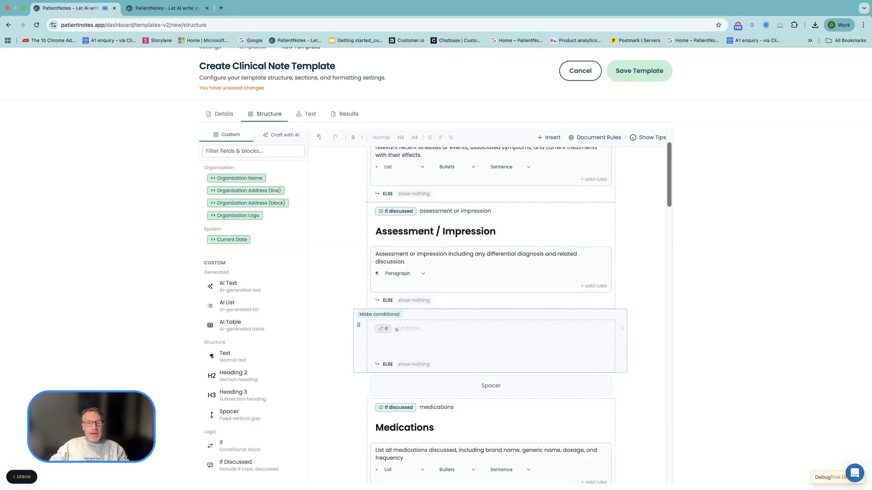
pyautogui.click(623, 329)
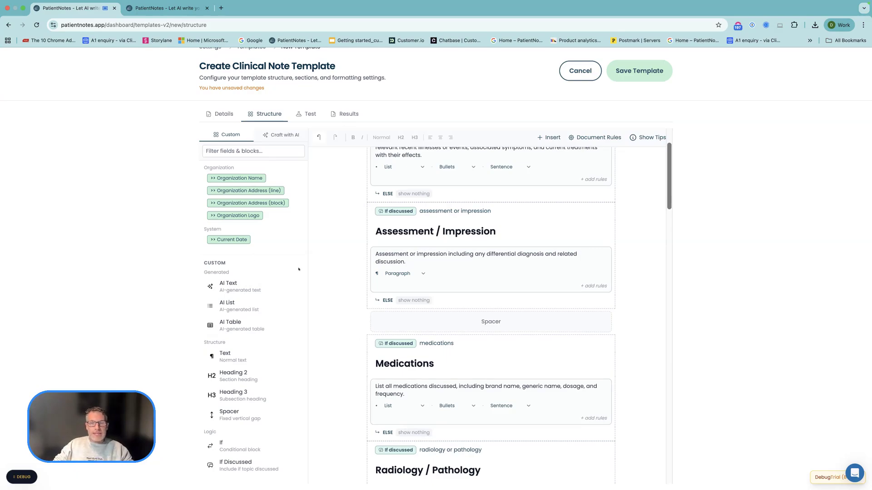
# - Ask the AI template assistant to restructure the template with the request "make this as a soap note format"
pyautogui.scroll(5, 280, 287)
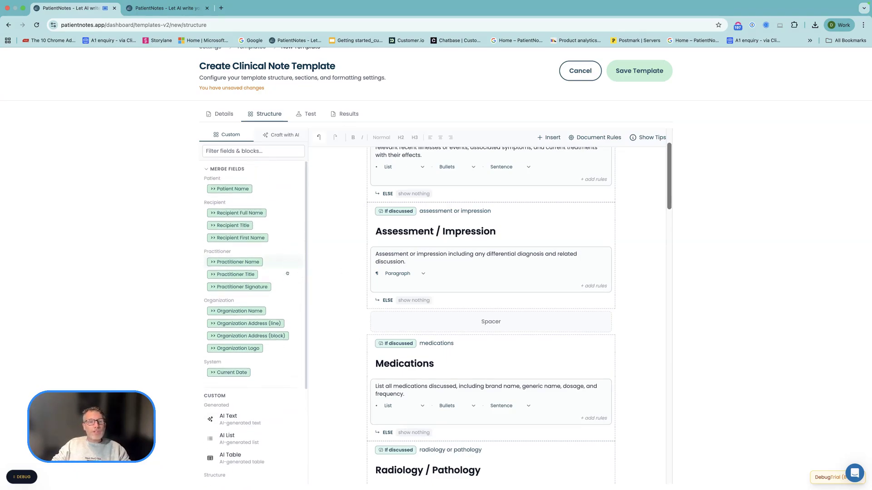
pyautogui.click(269, 136)
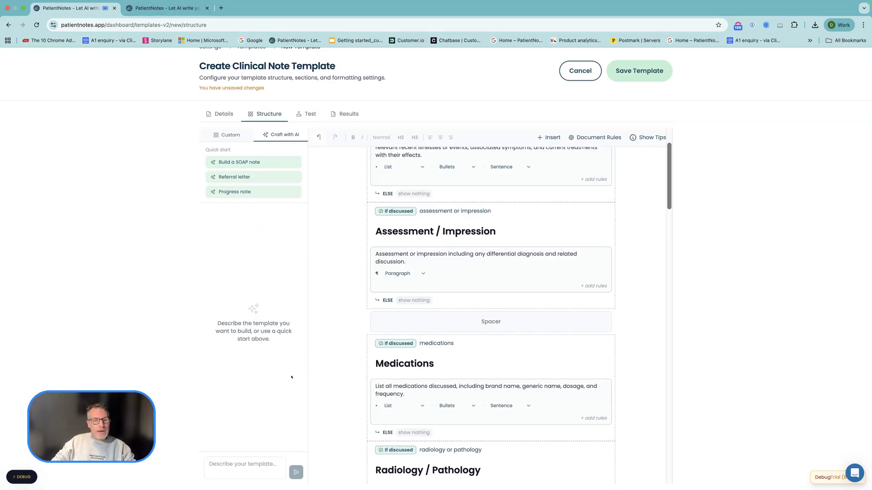
pyautogui.click(211, 463)
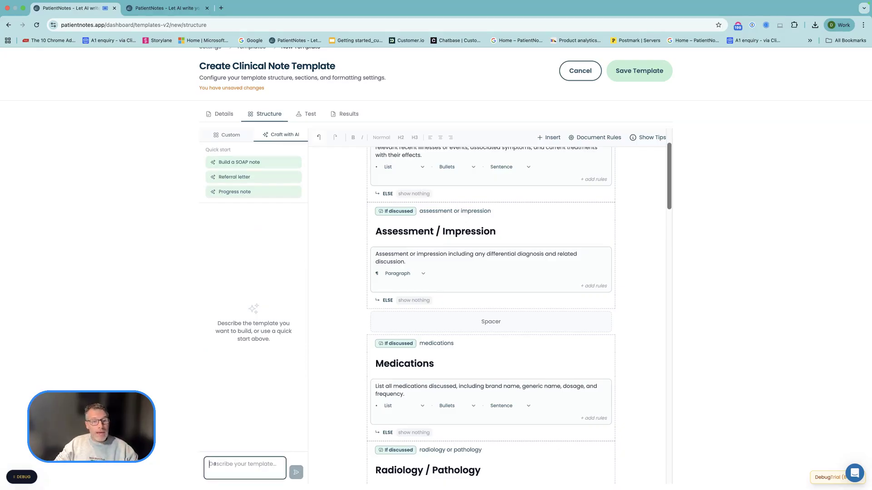
pyautogui.write('make this as a ')
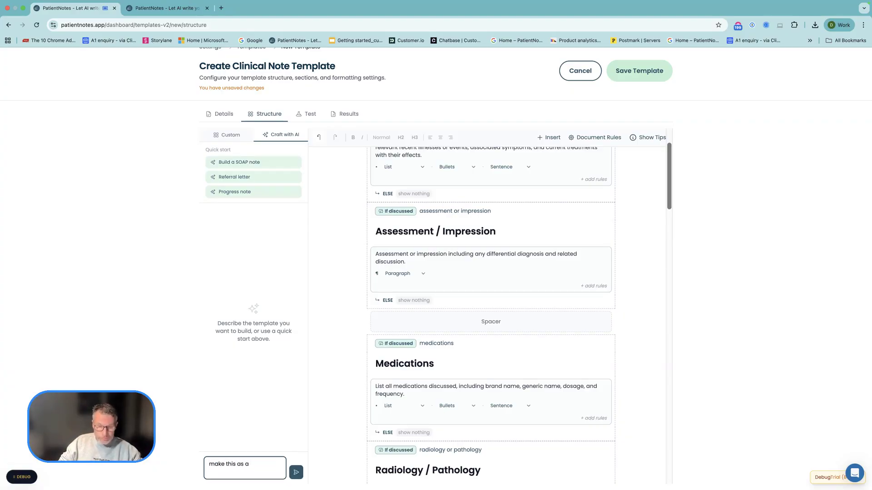
pyautogui.write('sop')
pyautogui.write('ap note')
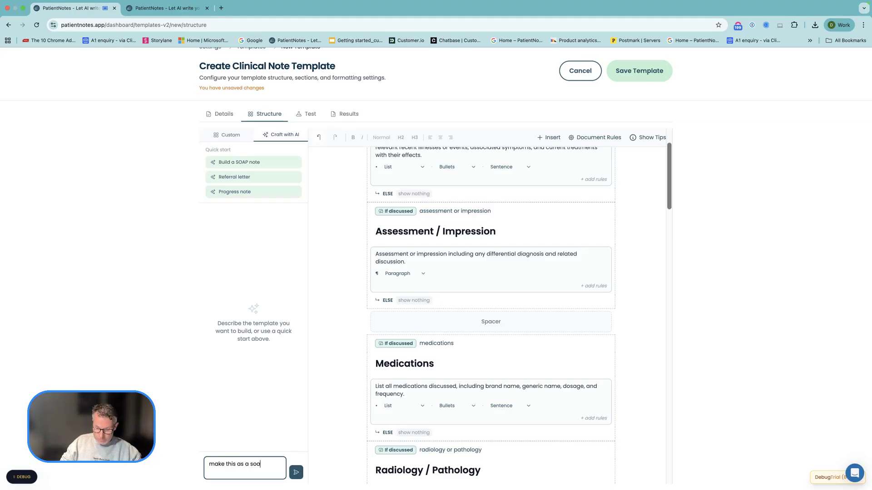
pyautogui.write(' format')
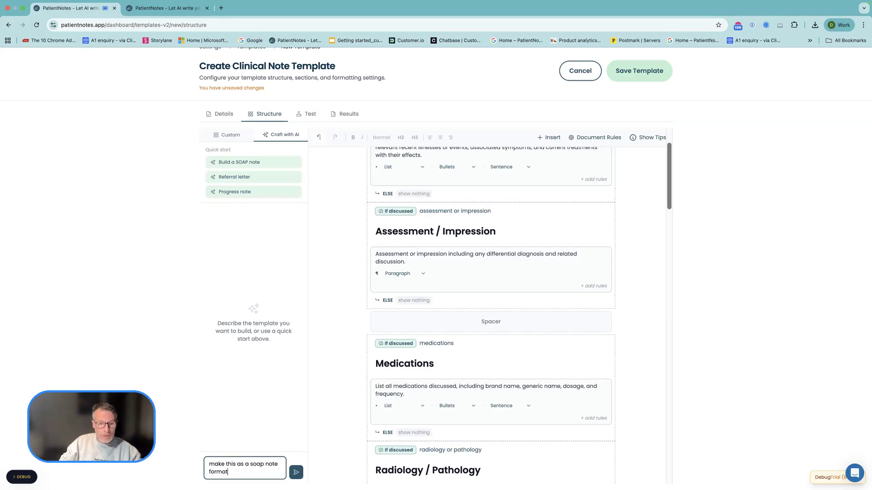
pyautogui.press('Return')
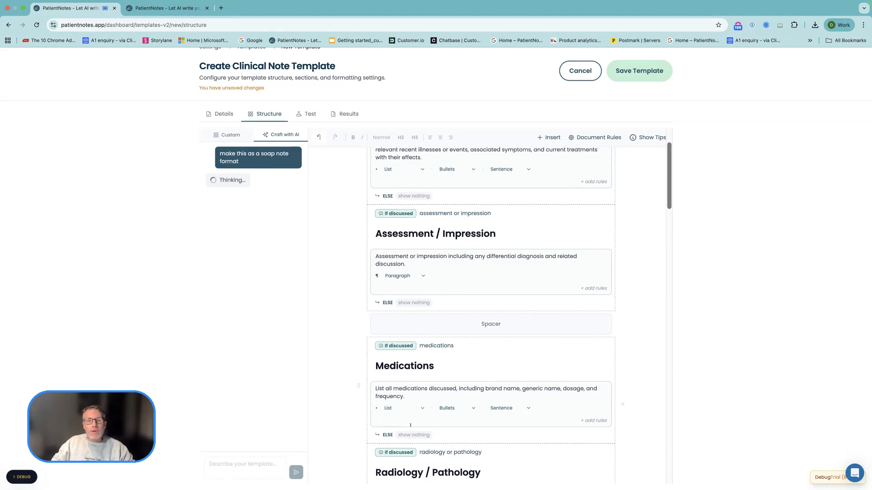
# - Review the restructured template from the Subjective section through to the end of the Plan section
pyautogui.scroll(2, 409, 426)
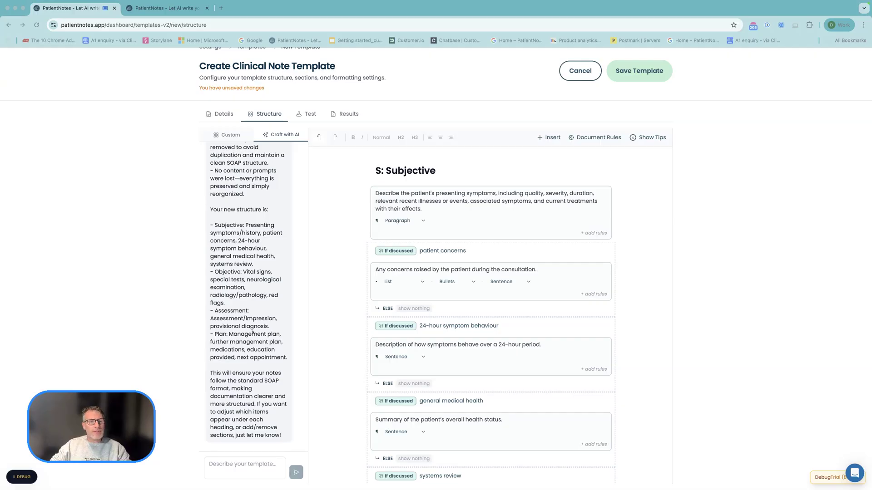
pyautogui.scroll(5, 253, 333)
pyautogui.scroll(-5, 253, 333)
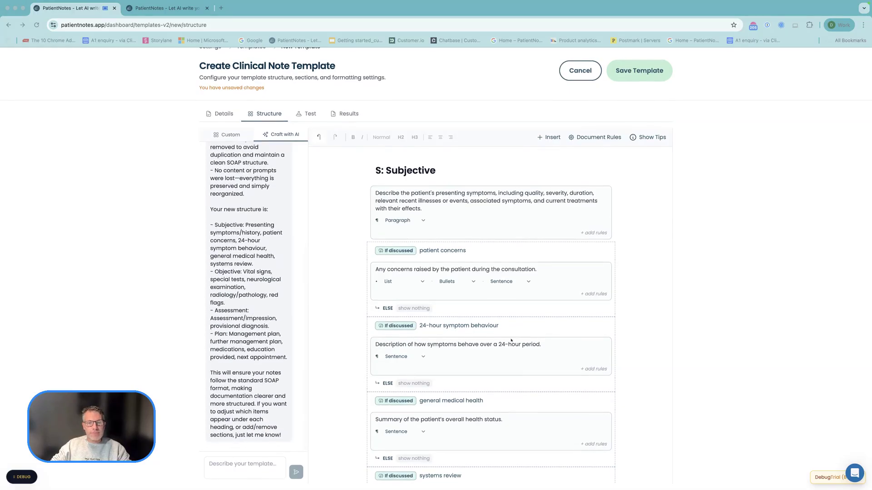
pyautogui.scroll(-20, 511, 340)
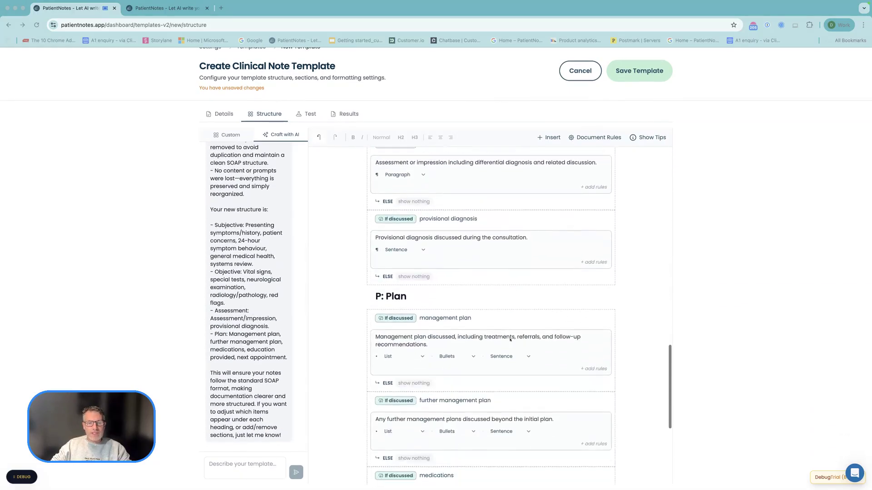
pyautogui.scroll(-5, 510, 339)
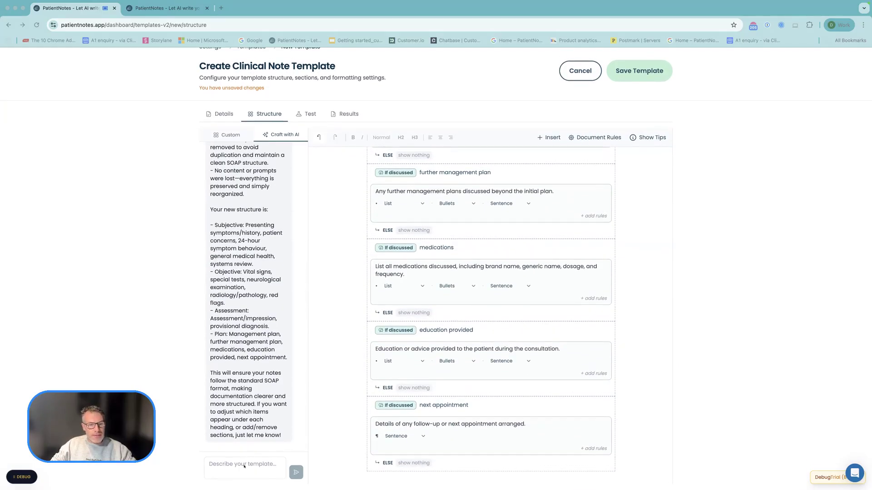
# - Ask the AI template assistant to "add in an additionl notes section and have as list format" and check the new section at the template's end
pyautogui.click(244, 465)
pyautogui.write('add i')
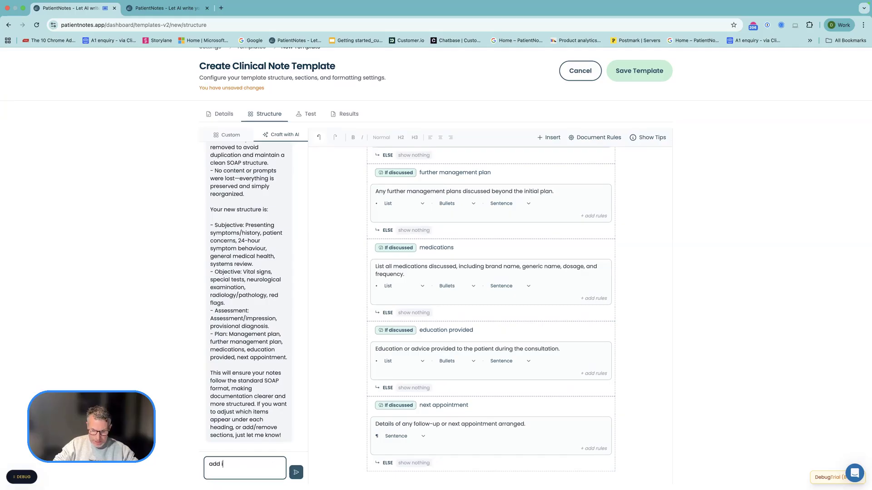
pyautogui.write('n an addit')
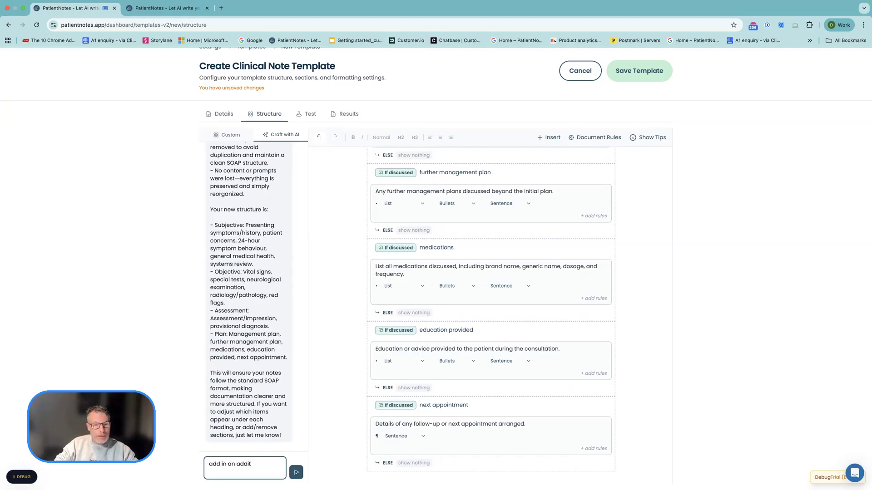
pyautogui.write('ionl notes')
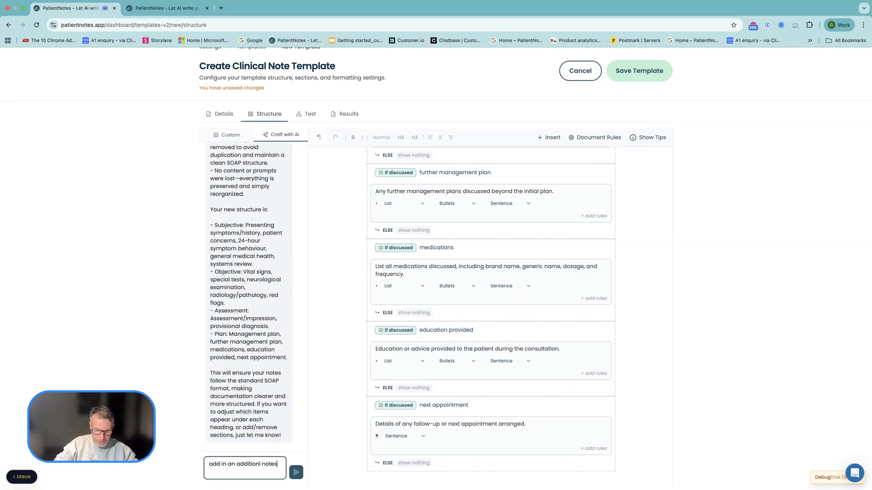
pyautogui.write(' section and ')
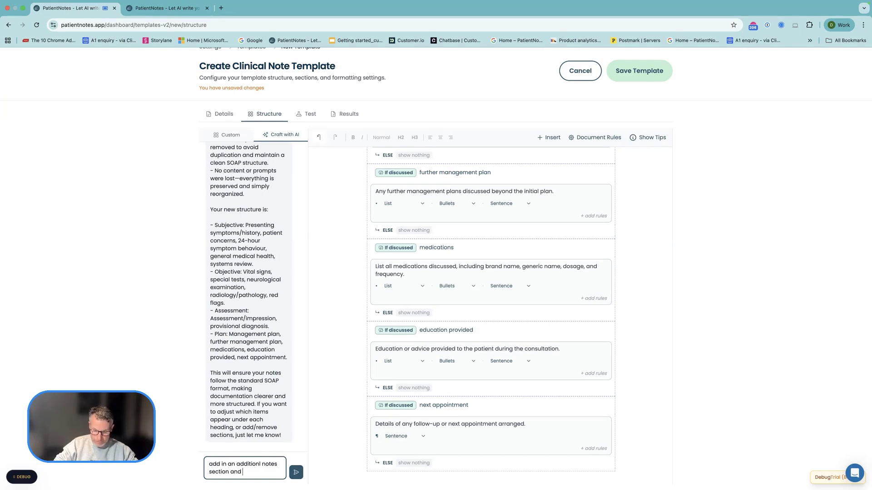
pyautogui.write('have as list format')
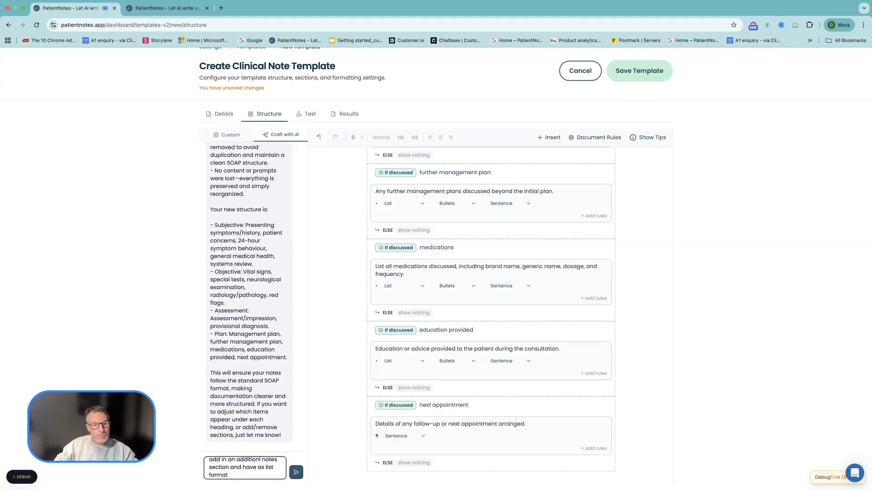
pyautogui.press('Return')
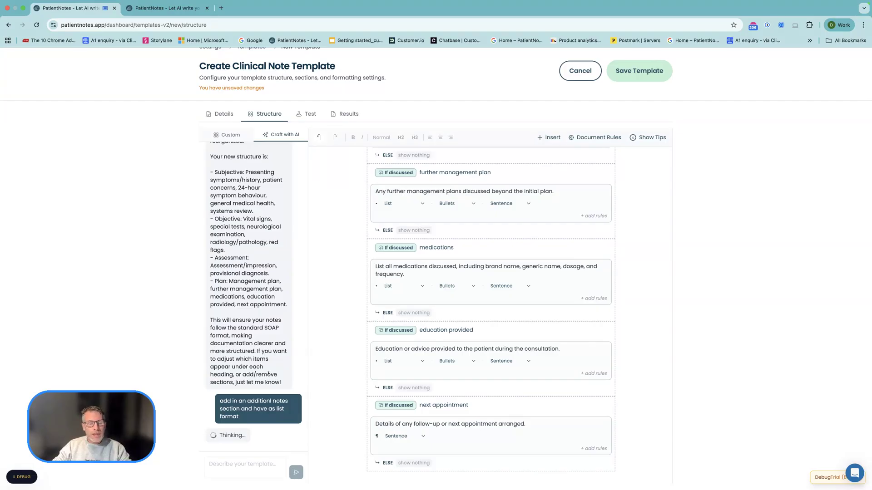
pyautogui.scroll(-3, 390, 315)
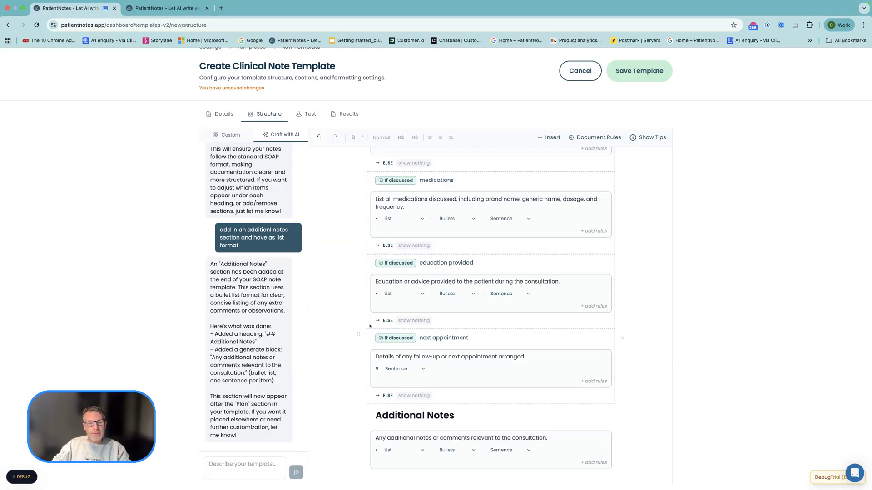
pyautogui.scroll(2, 362, 304)
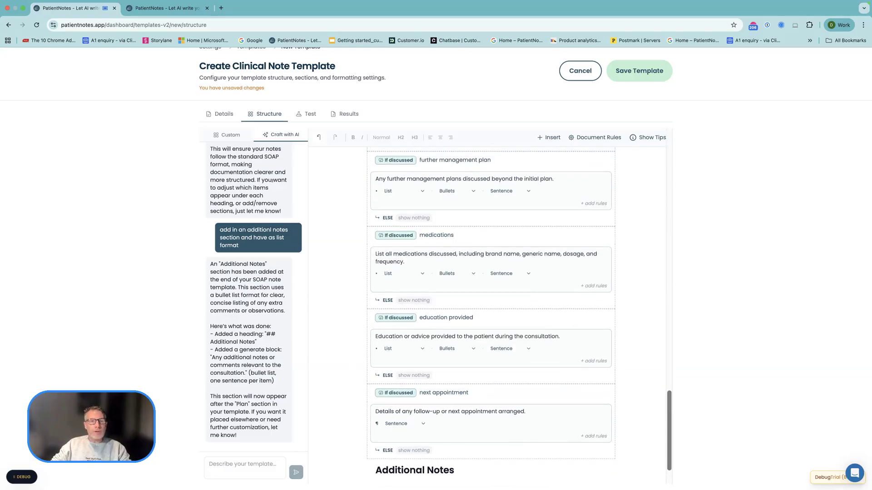
# - Save the template and open its testing page
pyautogui.click(609, 81)
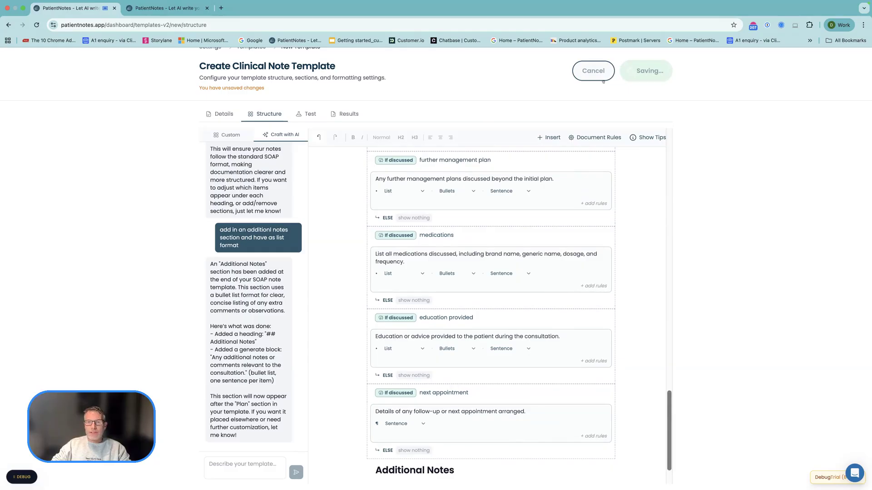
pyautogui.click(309, 114)
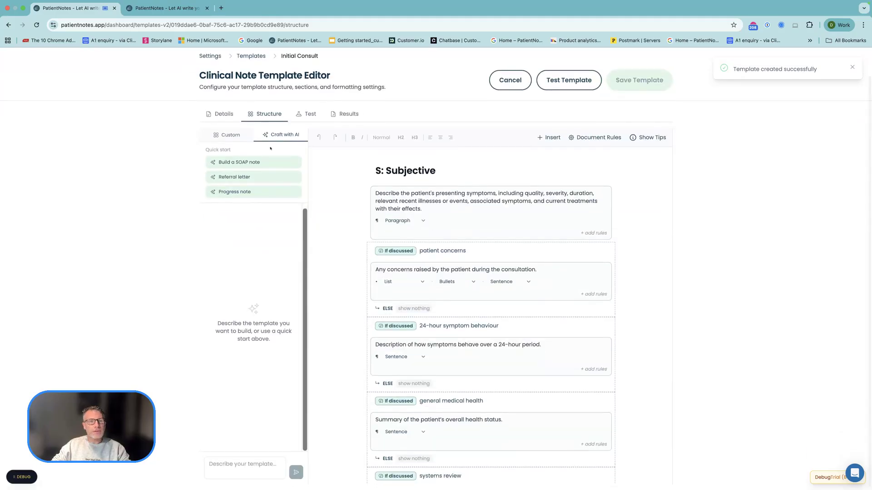
pyautogui.click(310, 114)
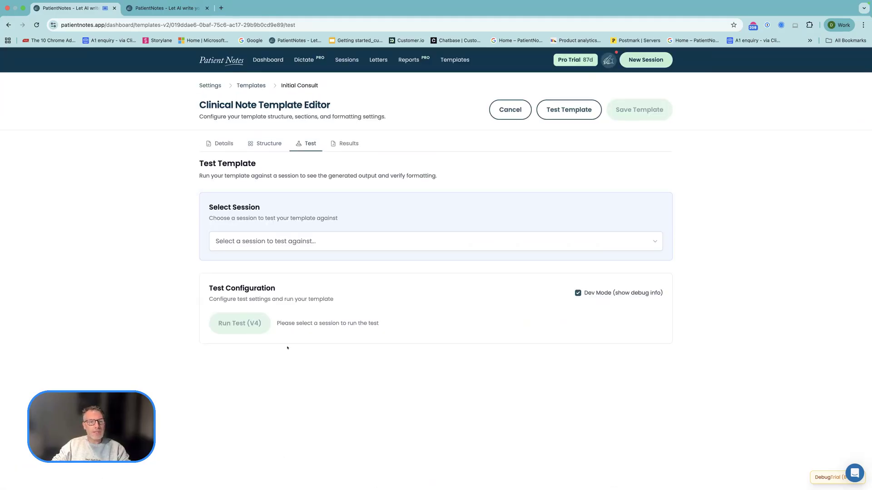
# - Turn off Dev Mode and select the patient's session, searched by first name, to test the template against
pyautogui.click(578, 293)
pyautogui.click(261, 244)
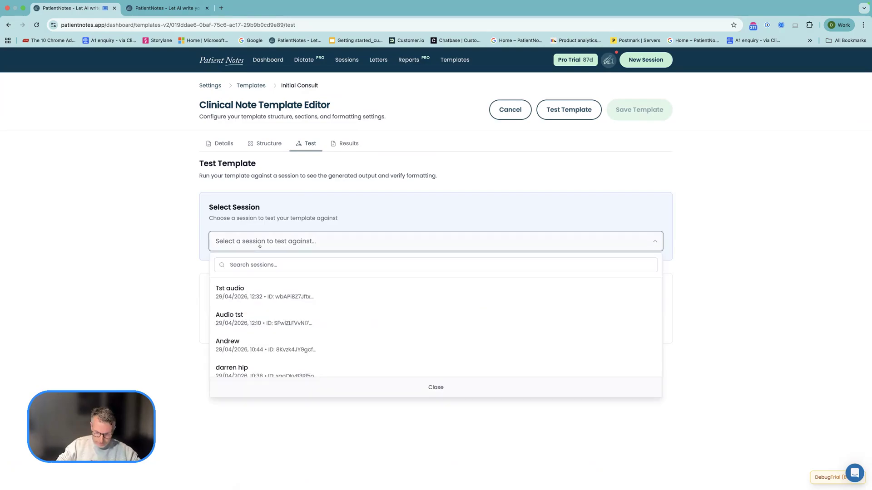
pyautogui.click(248, 263)
pyautogui.write('sian')
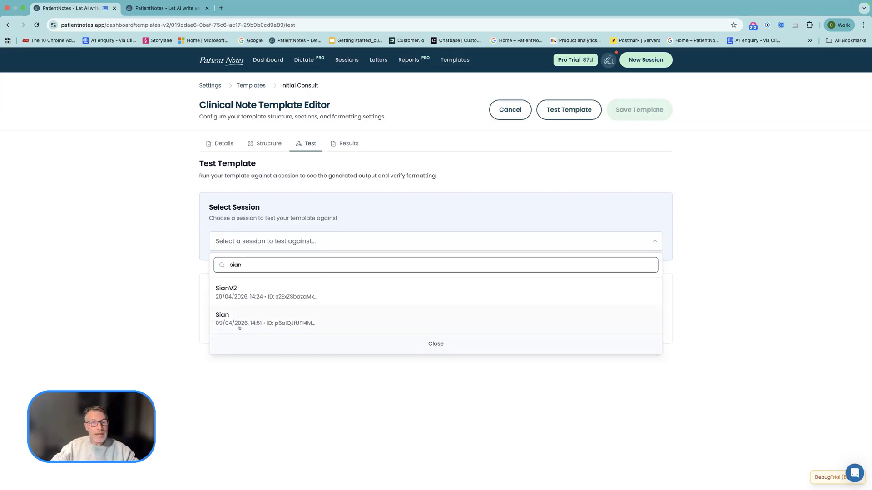
pyautogui.click(239, 324)
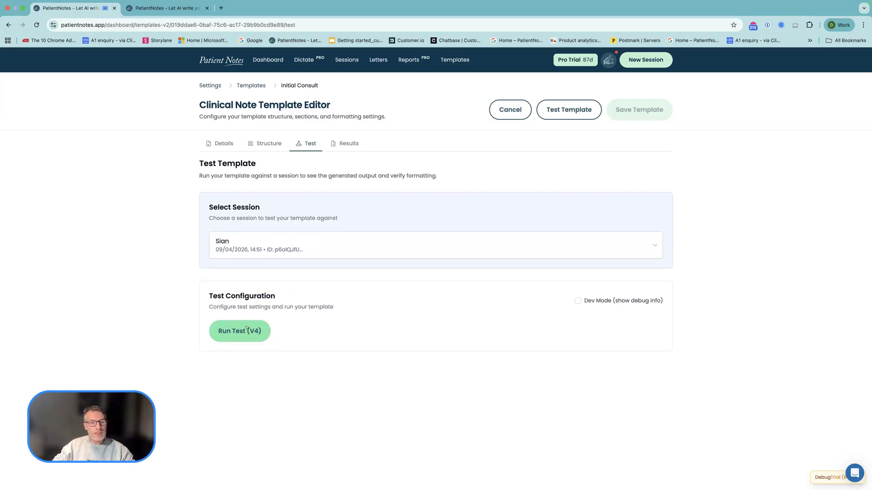
# - Run the template test and review the generated clinical notes
pyautogui.click(244, 330)
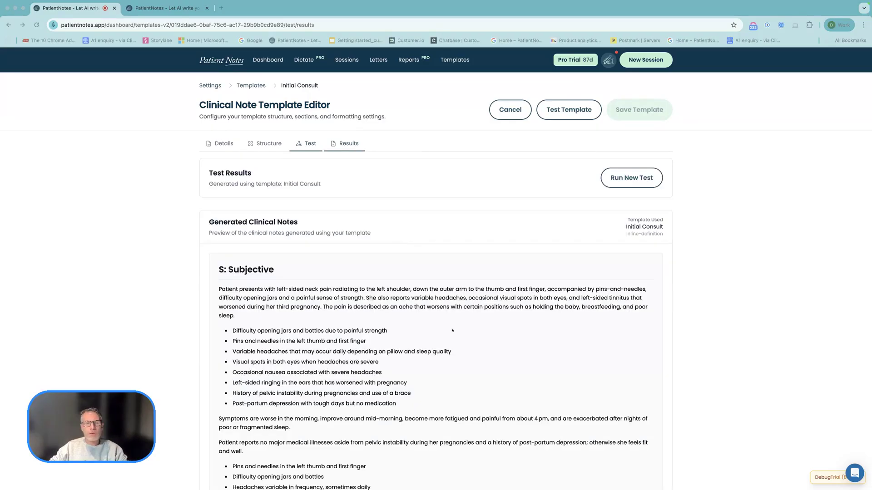
pyautogui.scroll(-1, 452, 329)
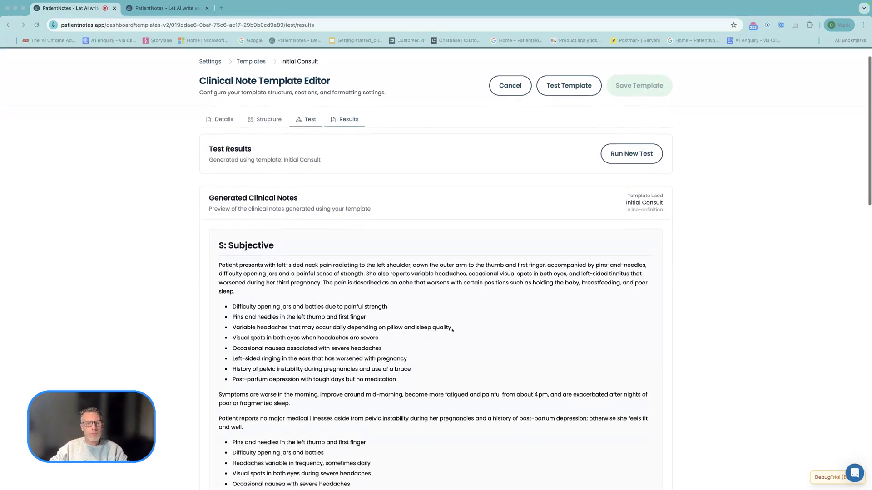
pyautogui.scroll(1, 452, 330)
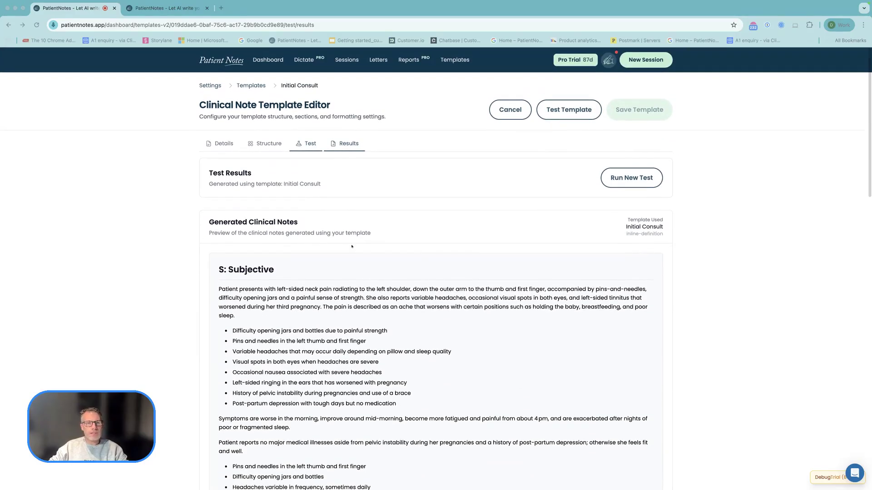
# - Return to the template structure and look at the output format options of the presenting symptoms block
pyautogui.click(270, 148)
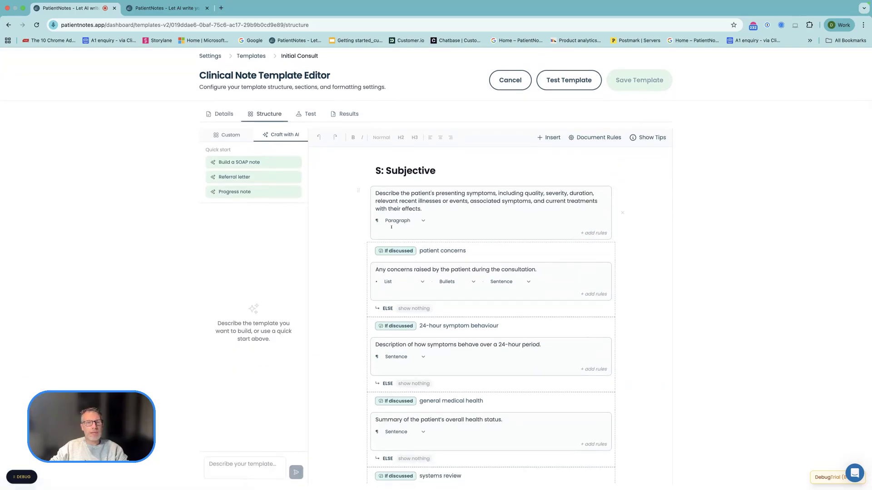
pyautogui.click(409, 230)
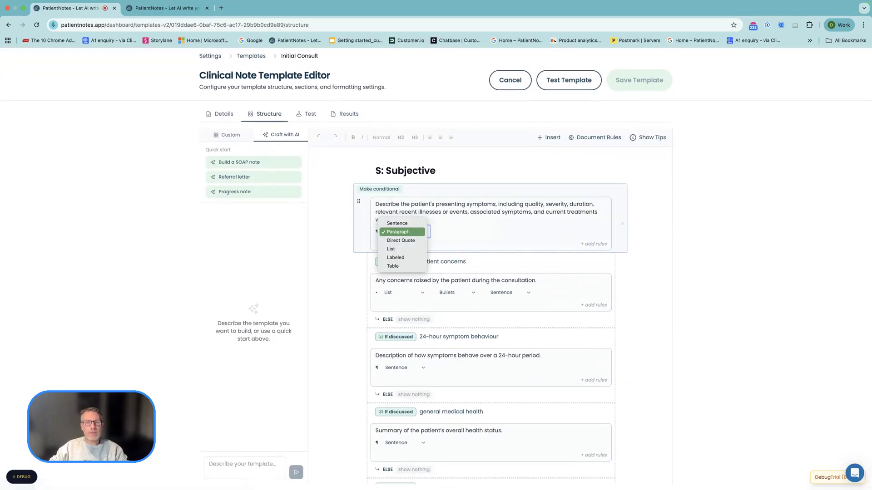
pyautogui.click(329, 215)
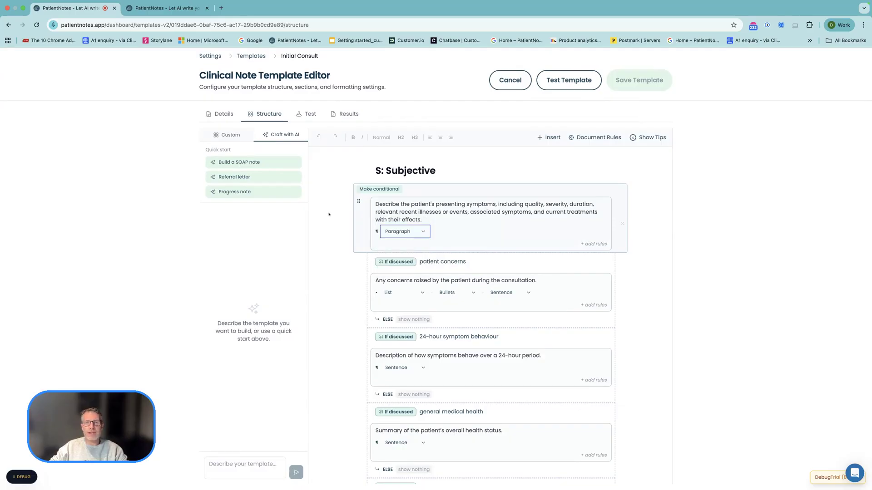
# - Try the Primary Reference rule in the document rules, look through its options and turn it off again
pyautogui.scroll(1, 510, 174)
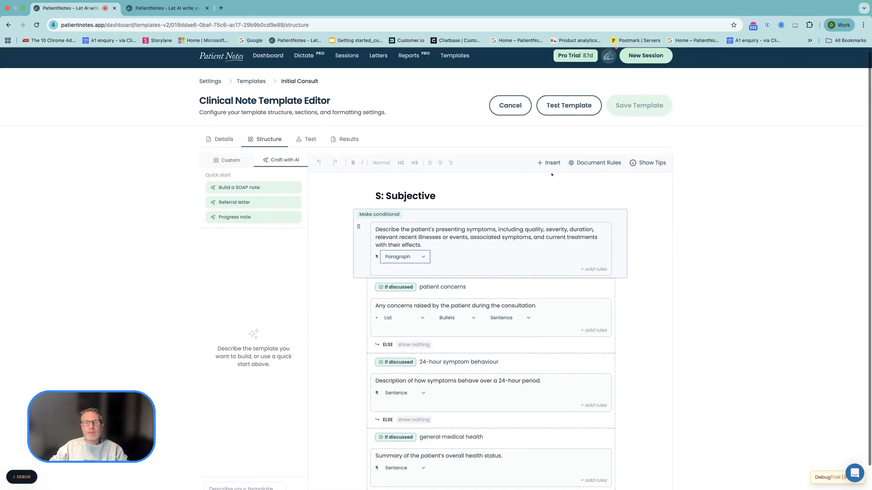
pyautogui.click(579, 163)
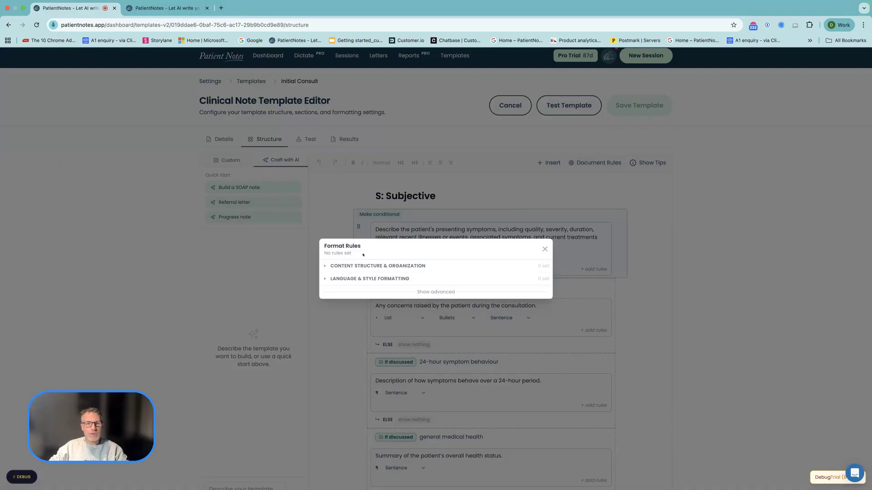
pyautogui.click(328, 266)
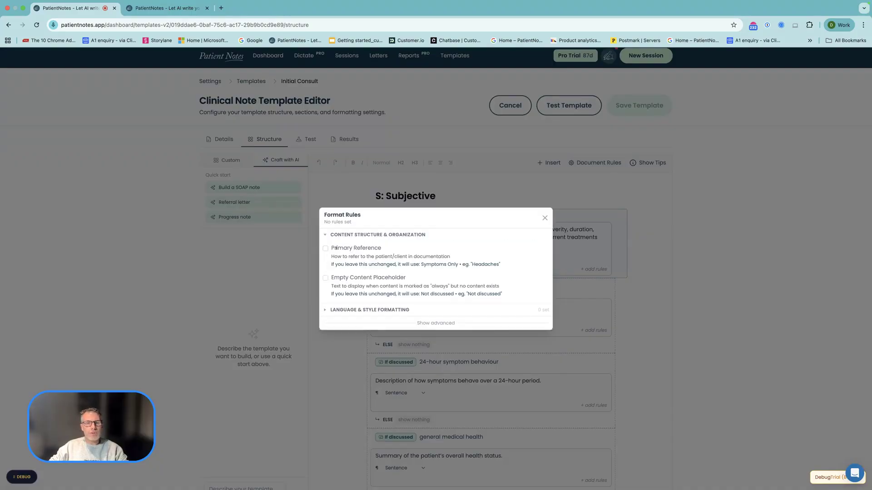
pyautogui.click(325, 249)
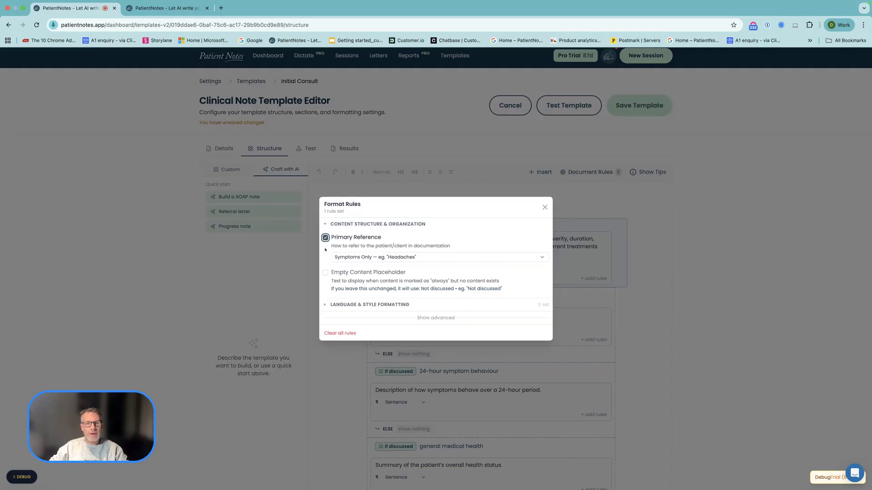
pyautogui.click(347, 257)
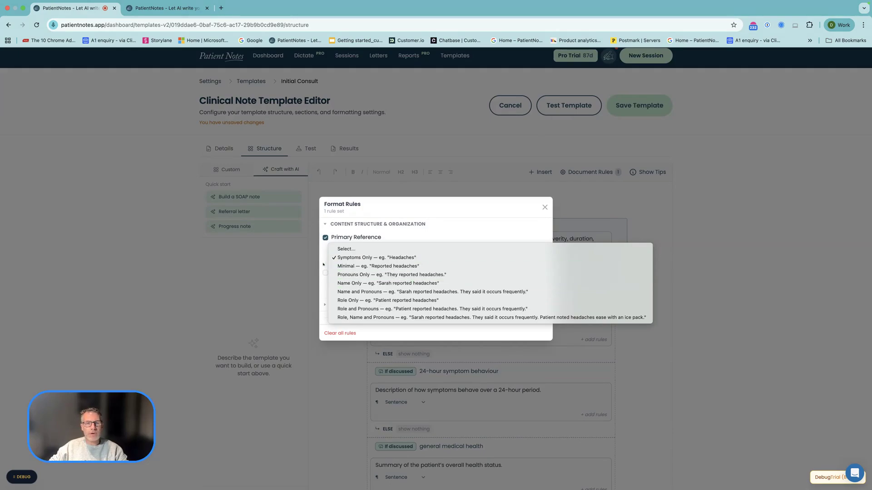
pyautogui.click(327, 237)
pyautogui.click(325, 238)
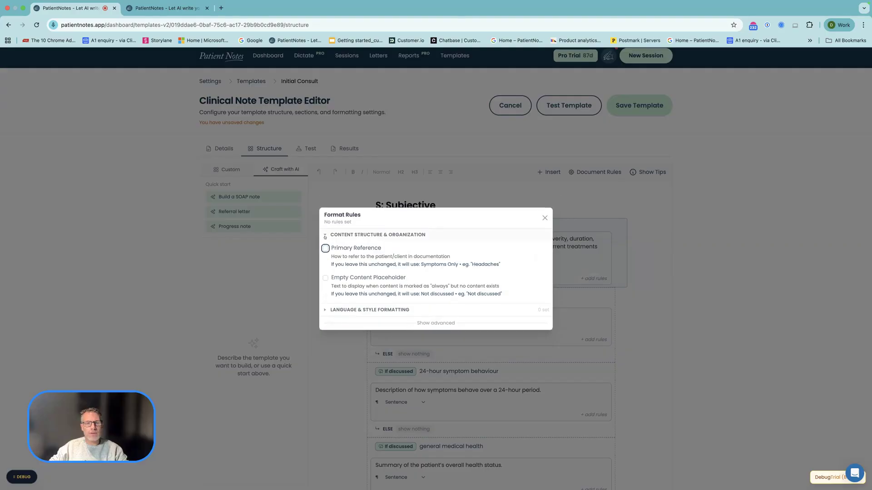
# - Try the Empty Content Placeholder rule, look through its placeholder texts and turn it off again
pyautogui.click(326, 267)
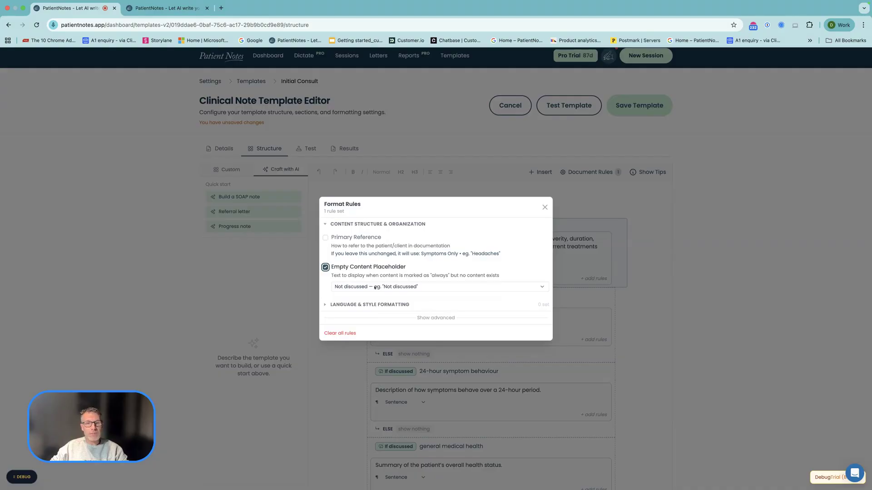
pyautogui.click(375, 287)
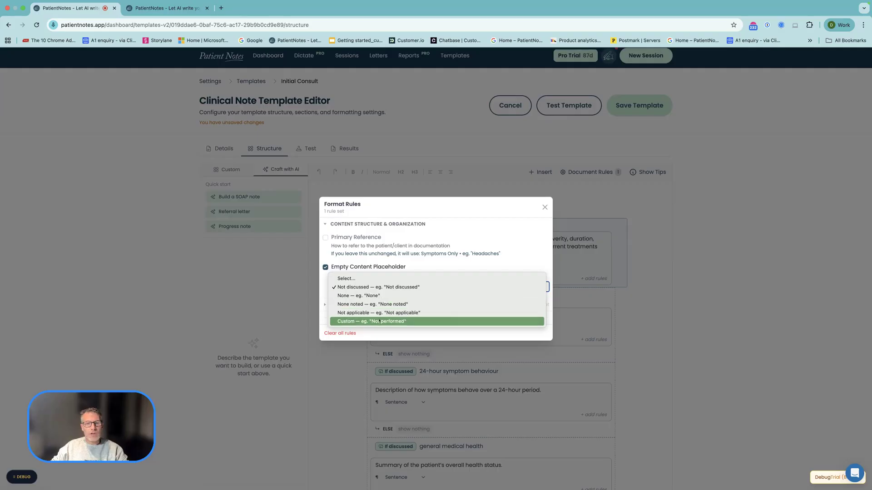
pyautogui.click(325, 267)
pyautogui.click(325, 267)
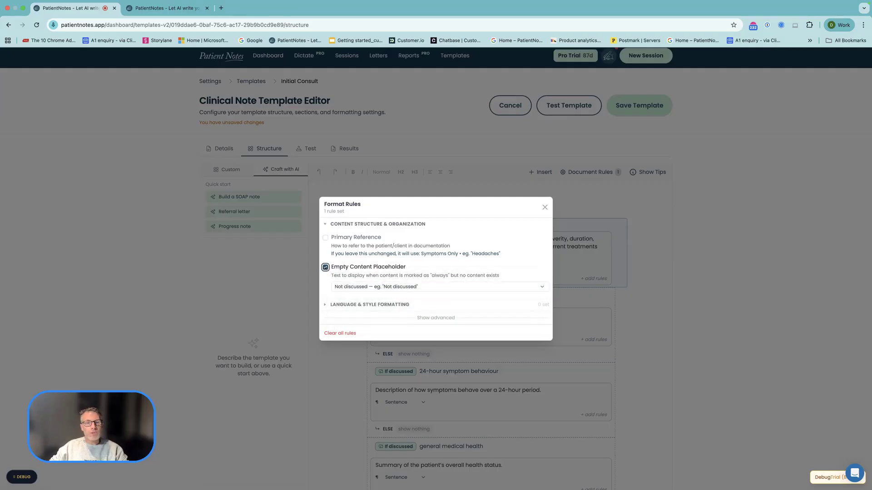
pyautogui.scroll(-2, 354, 287)
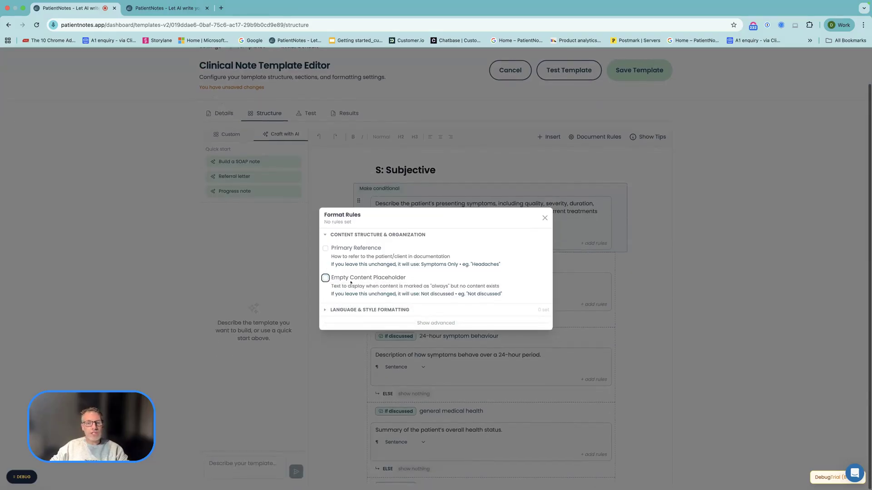
# - Show the language and style formatting rules, and try the Jargon & Abbreviations rule before turning it off again
pyautogui.click(326, 310)
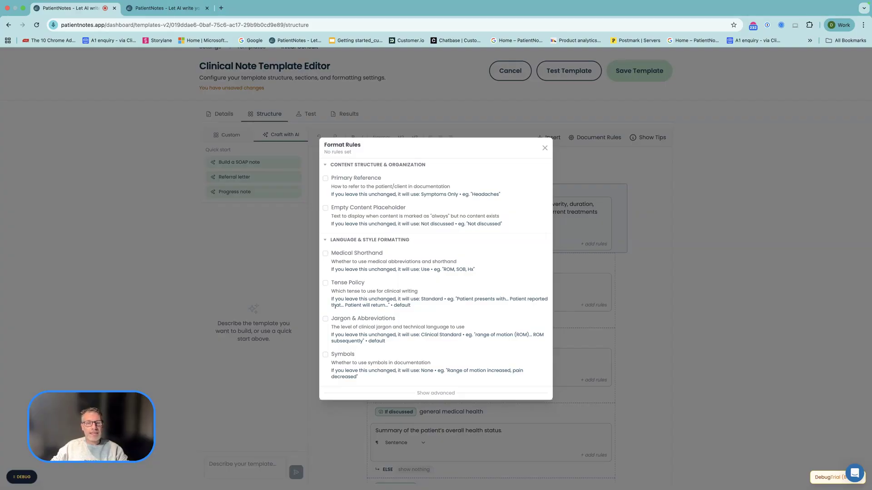
pyautogui.click(325, 318)
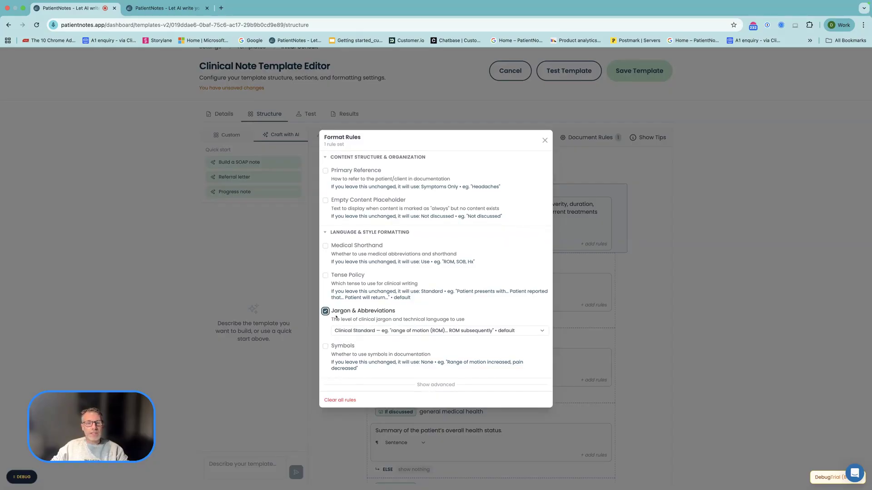
pyautogui.click(325, 312)
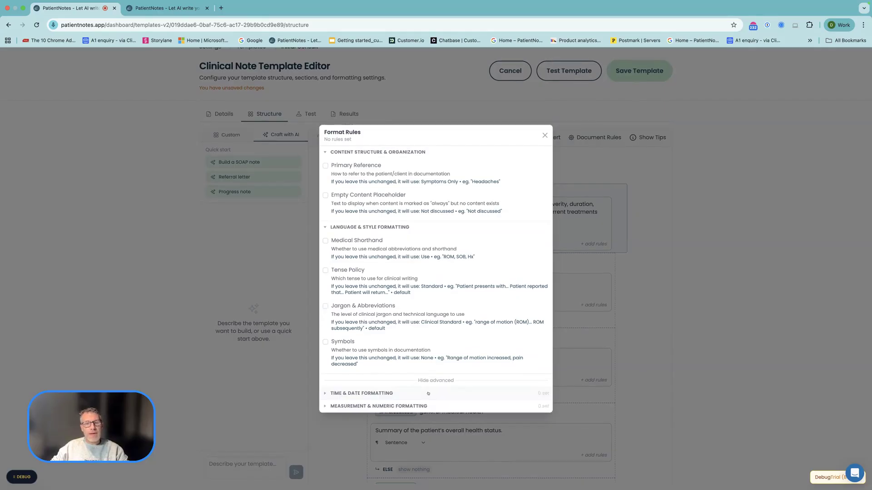
# - Examine the advanced document rules for time and date formatting and for measurement and numeric formatting
pyautogui.click(427, 393)
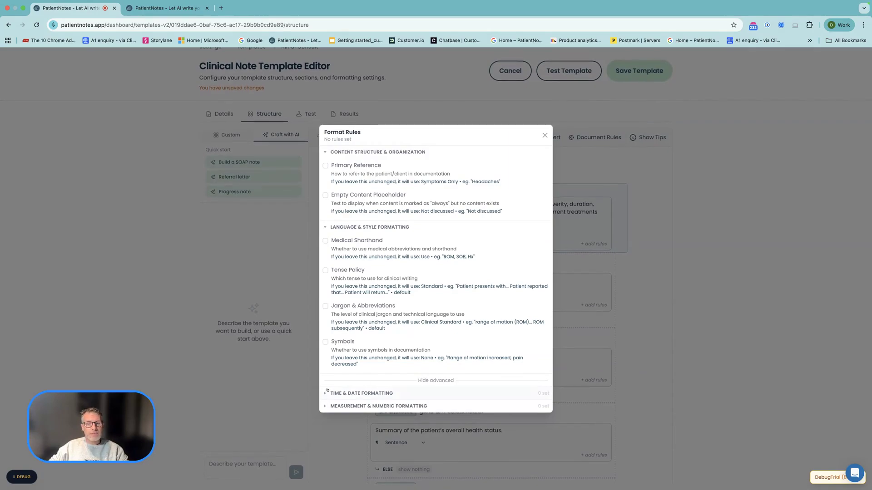
pyautogui.click(371, 393)
pyautogui.scroll(-4, 371, 356)
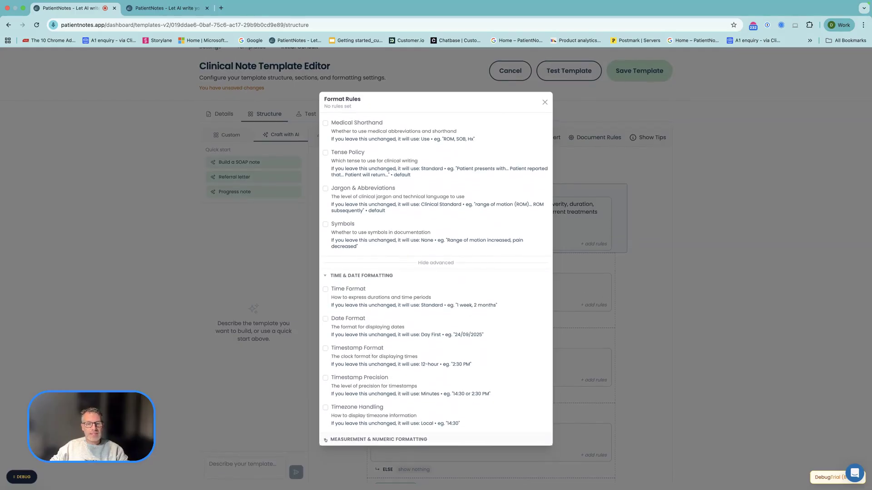
pyautogui.click(326, 276)
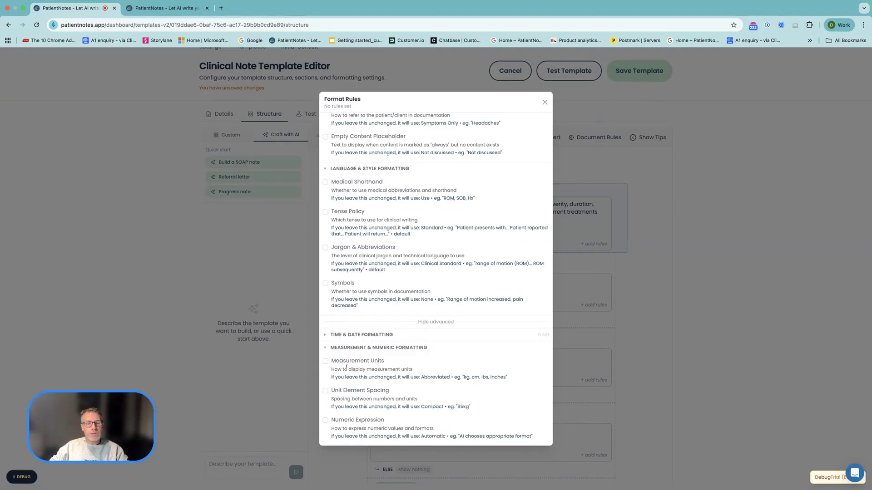
# - Try the Measurement Units rule with the Full option and turn it off again
pyautogui.click(325, 361)
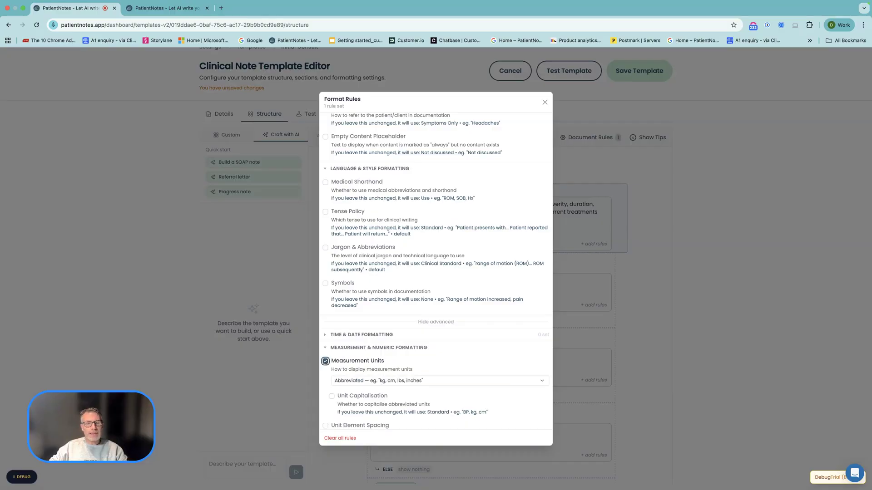
pyautogui.click(364, 381)
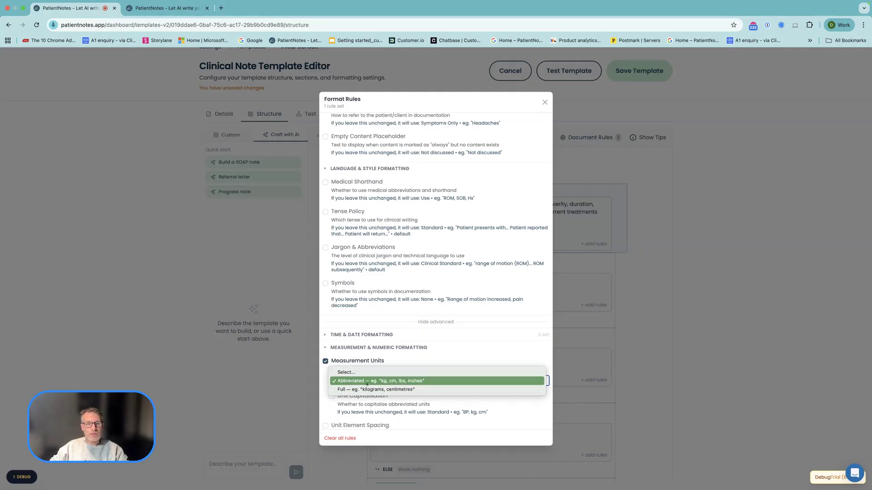
pyautogui.click(362, 389)
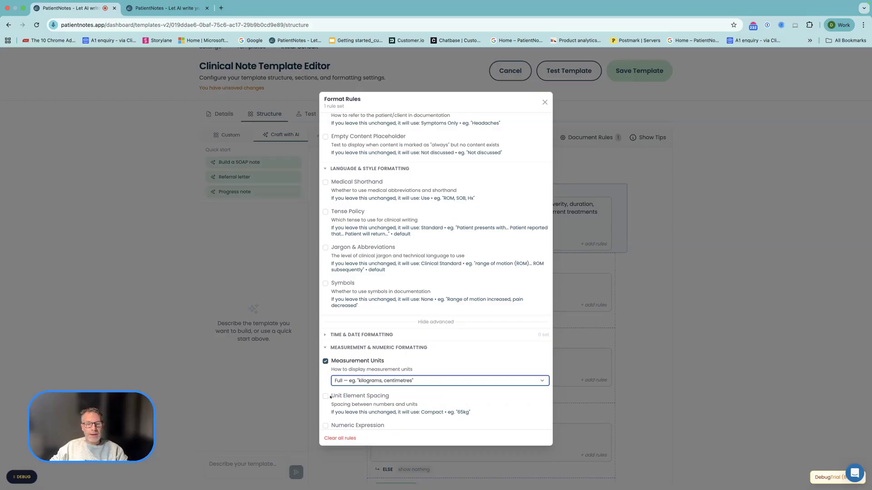
pyautogui.click(325, 361)
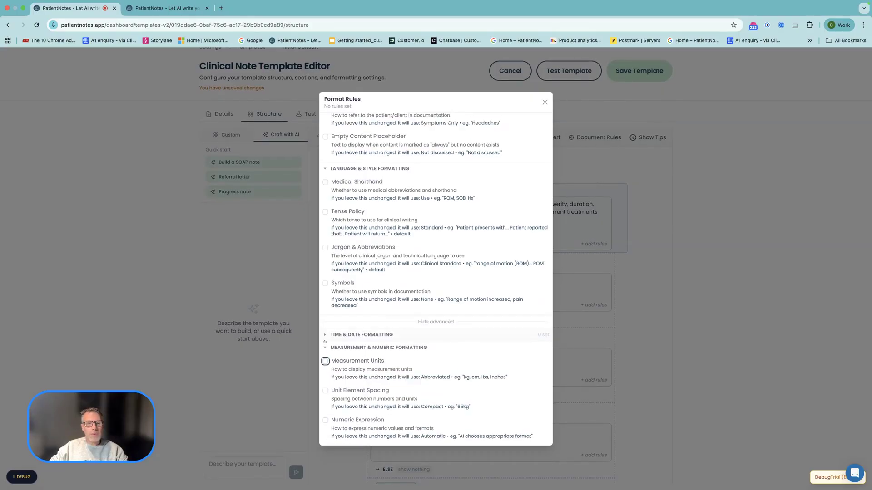
# - Set the Primary Reference document rule to Name Only, then save the template and leave the editor
pyautogui.scroll(1, 327, 335)
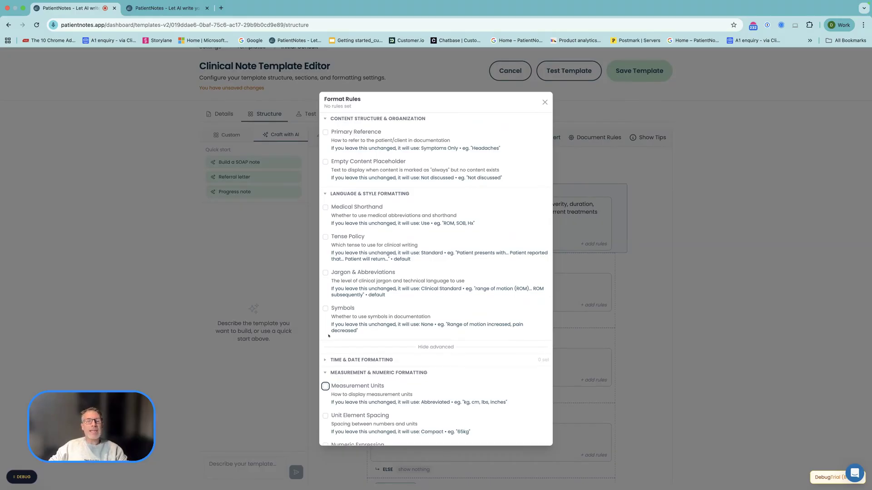
pyautogui.scroll(1, 357, 331)
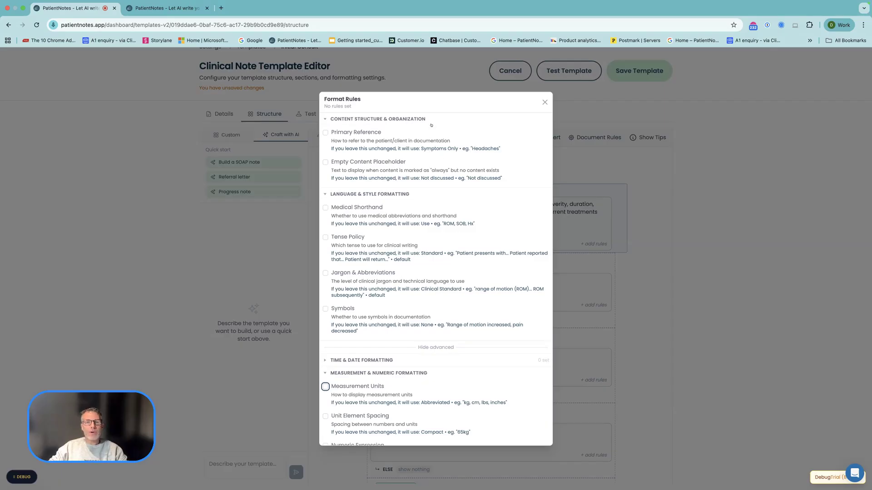
pyautogui.moveTo(424, 102); pyautogui.dragTo(371, 120)
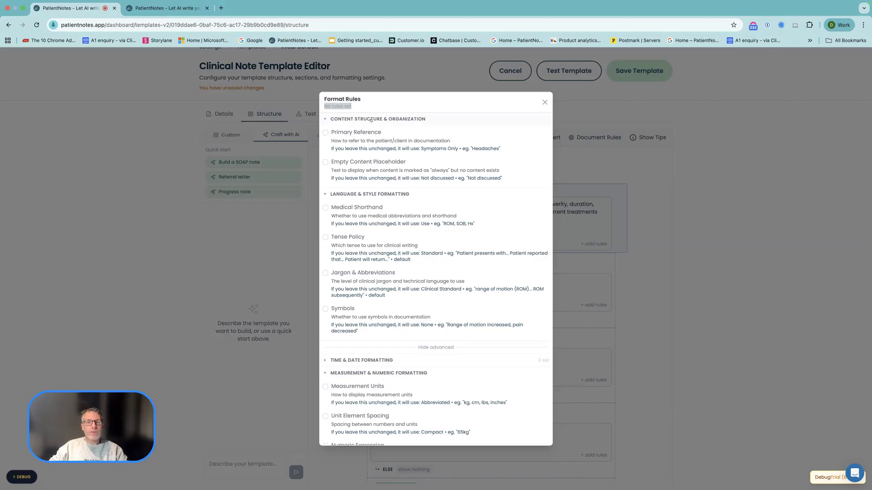
pyautogui.click(326, 133)
pyautogui.click(372, 154)
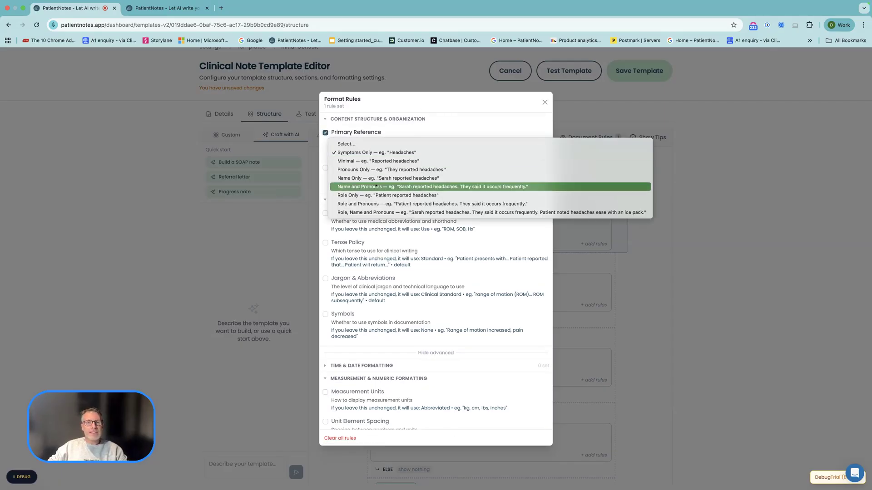
pyautogui.click(371, 178)
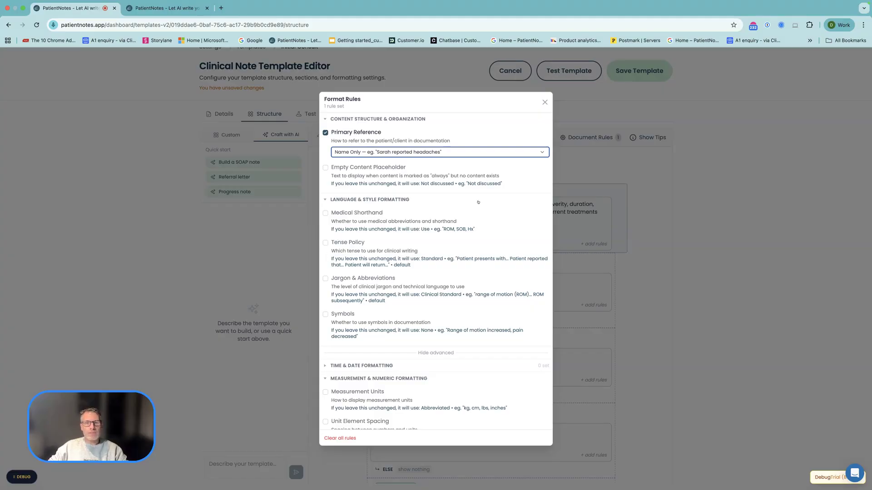
pyautogui.click(544, 101)
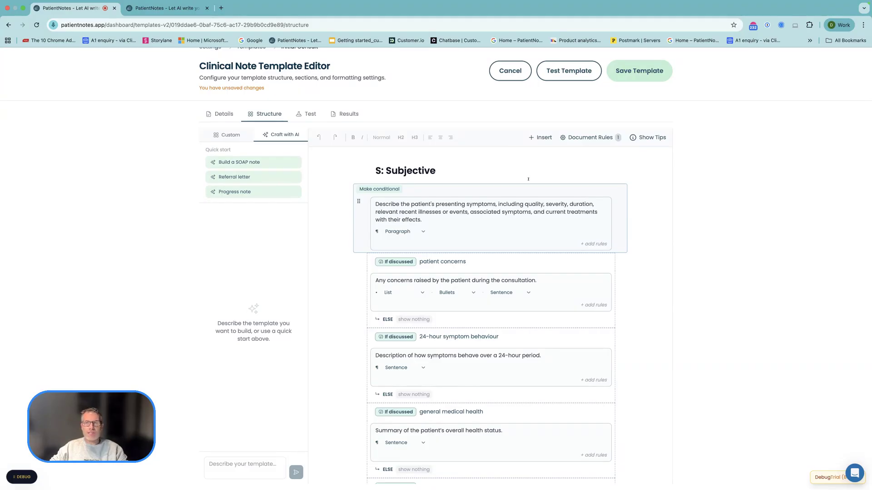
pyautogui.click(625, 71)
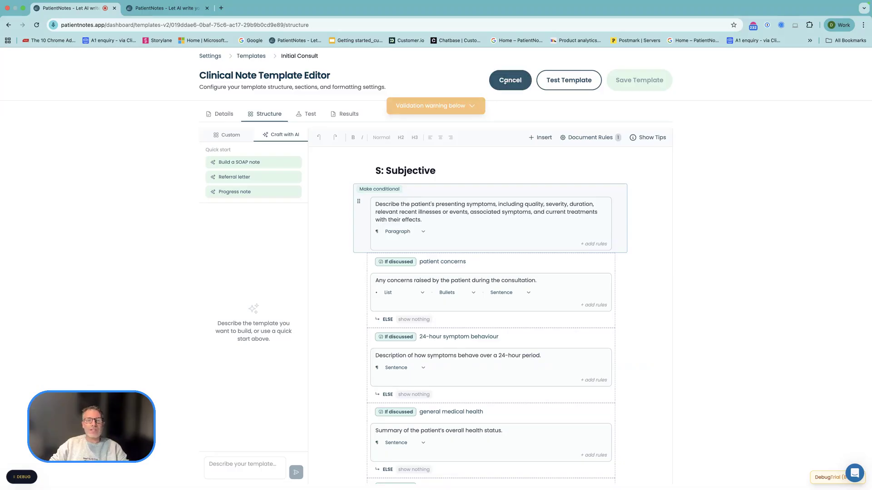
pyautogui.click(505, 81)
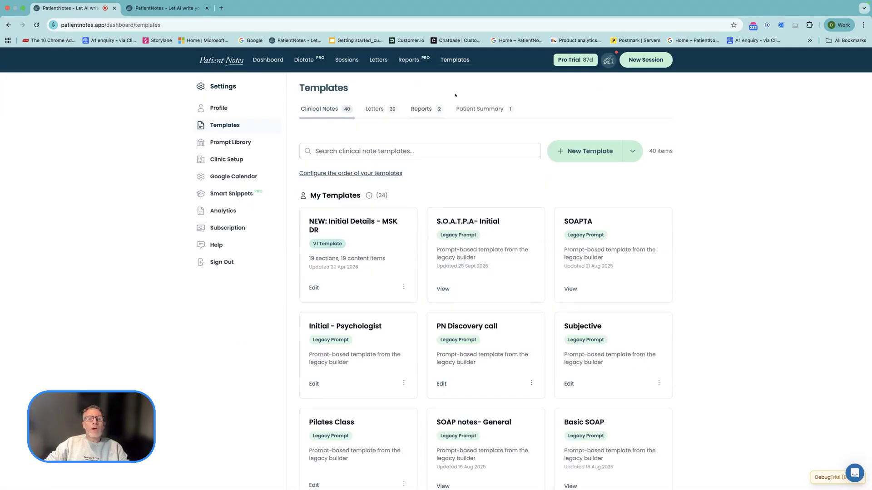
# - Look over the letter templates and the actions available for the "NEW: Initial Details - MSK DR" clinical note template
pyautogui.click(375, 110)
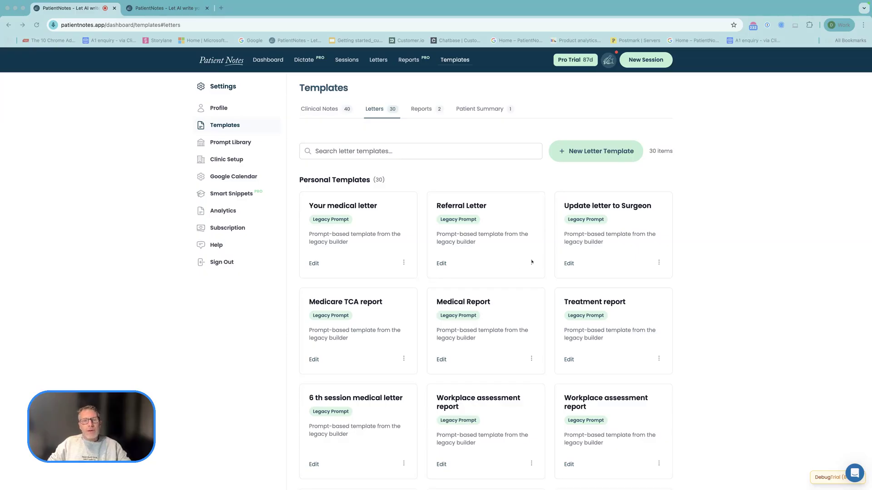
pyautogui.click(336, 111)
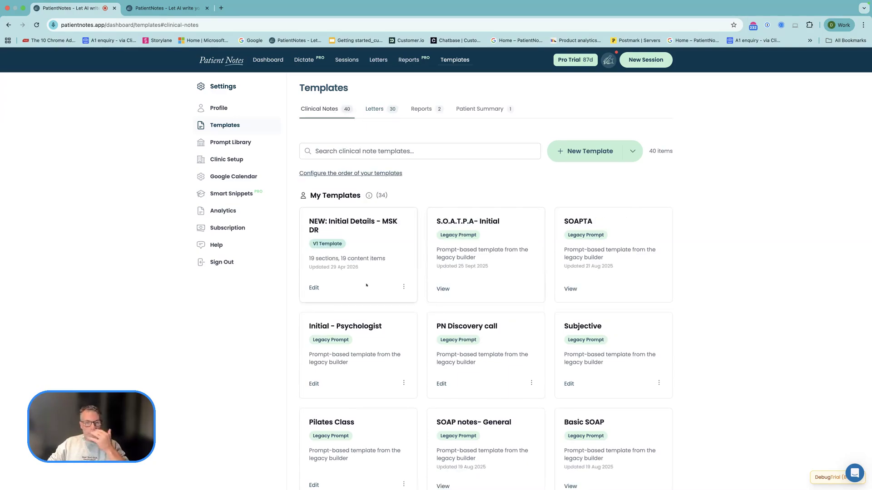
pyautogui.click(403, 286)
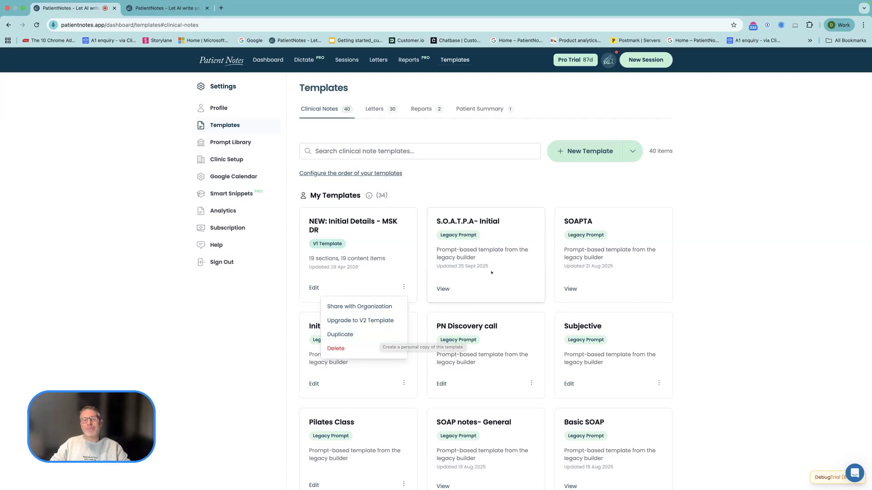
pyautogui.press('Escape')
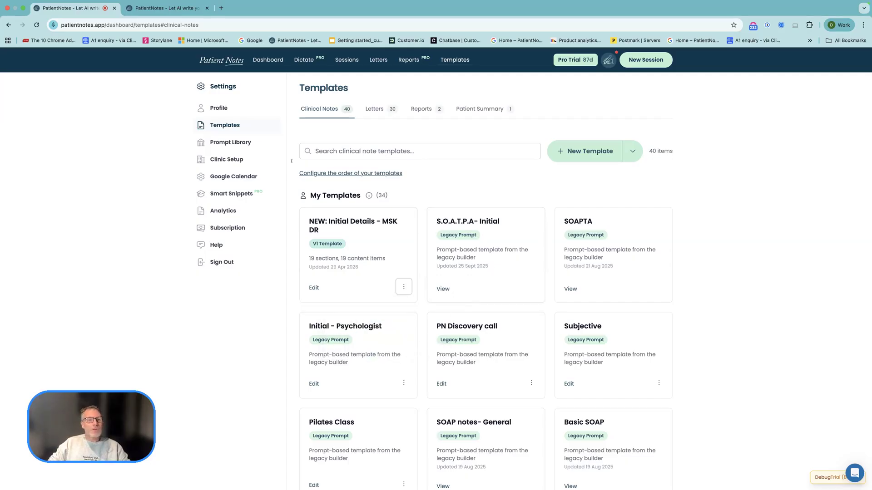
# - Open the Prompt Library and filter its prompts by the profession Doctor
pyautogui.click(222, 142)
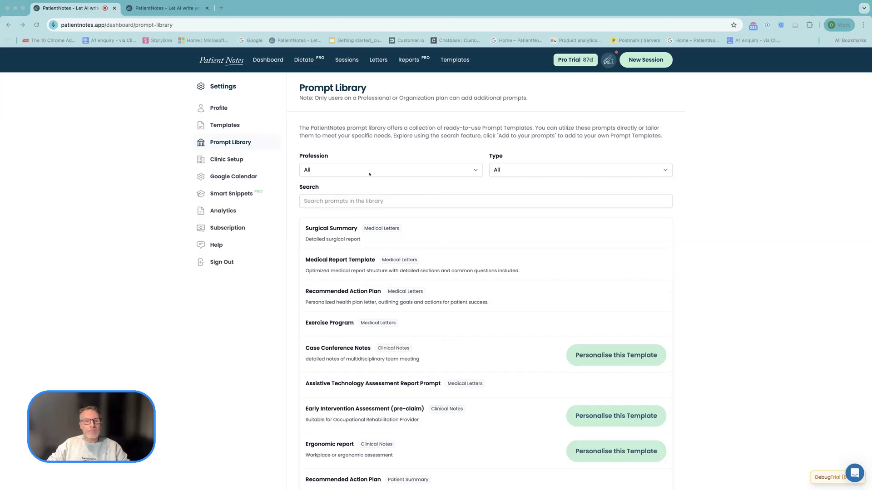
pyautogui.press('Escape')
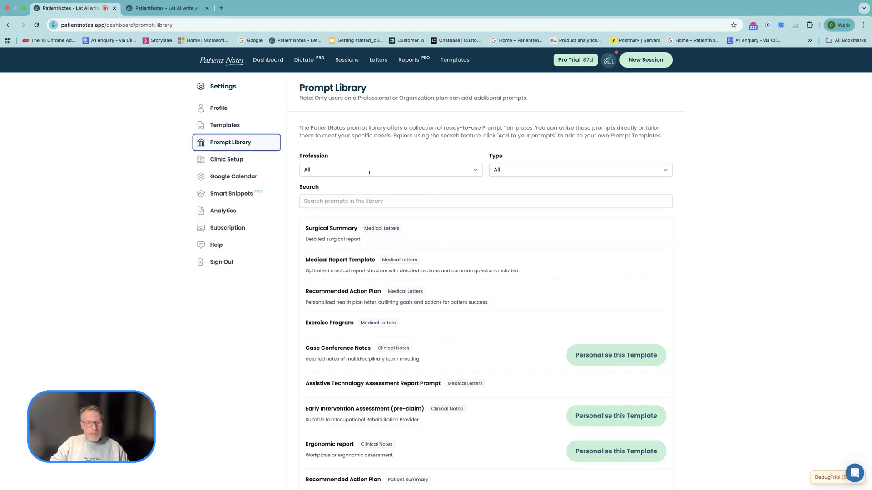
pyautogui.click(369, 171)
pyautogui.write('doctor')
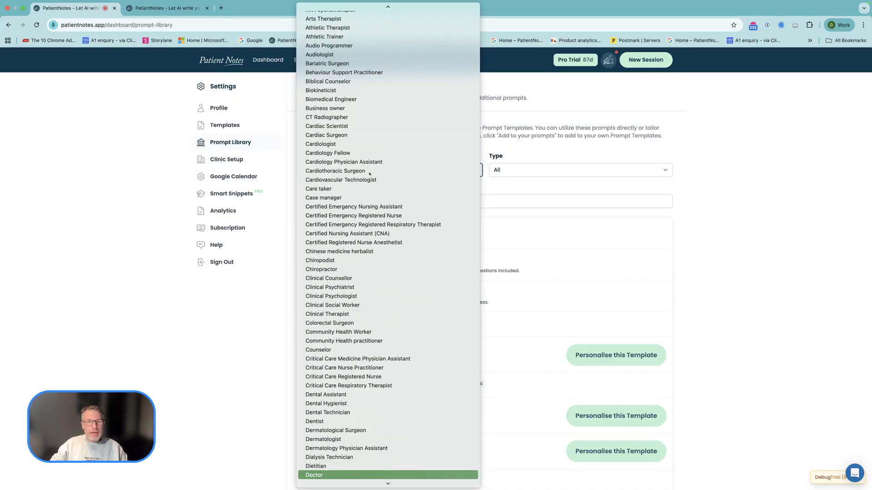
pyautogui.press('Return')
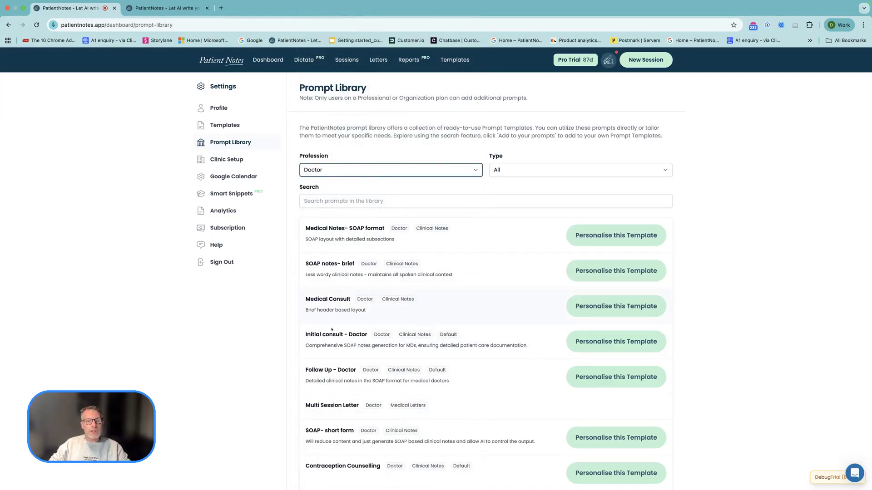
# - Start creating a personalised template from the Minor Surgical Procedure clinical notes prompt
pyautogui.scroll(-2, 414, 392)
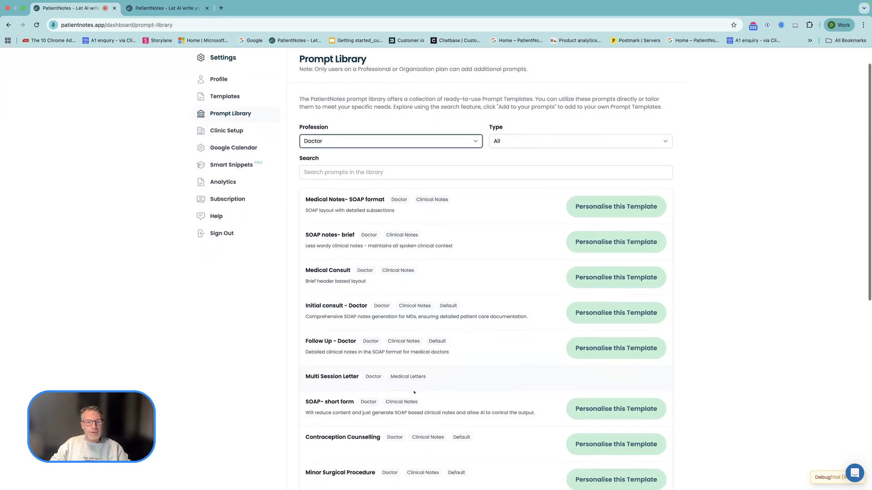
pyautogui.scroll(-1, 510, 436)
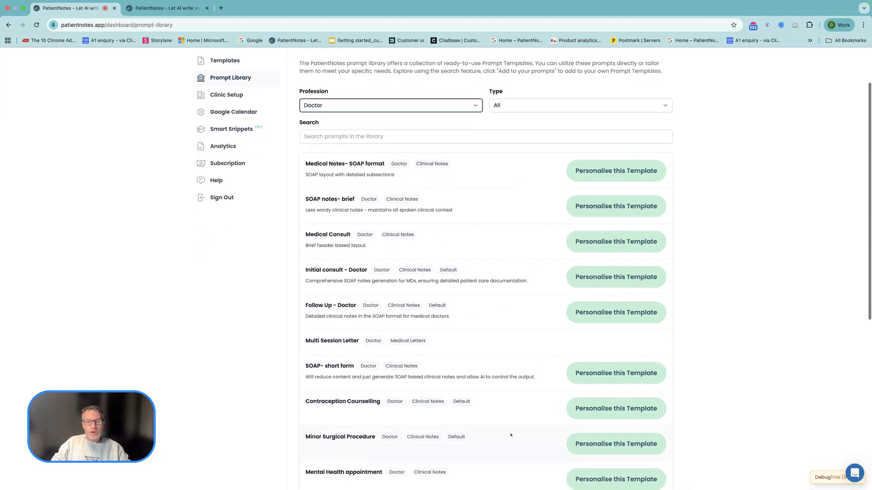
pyautogui.scroll(-2, 482, 444)
pyautogui.click(598, 407)
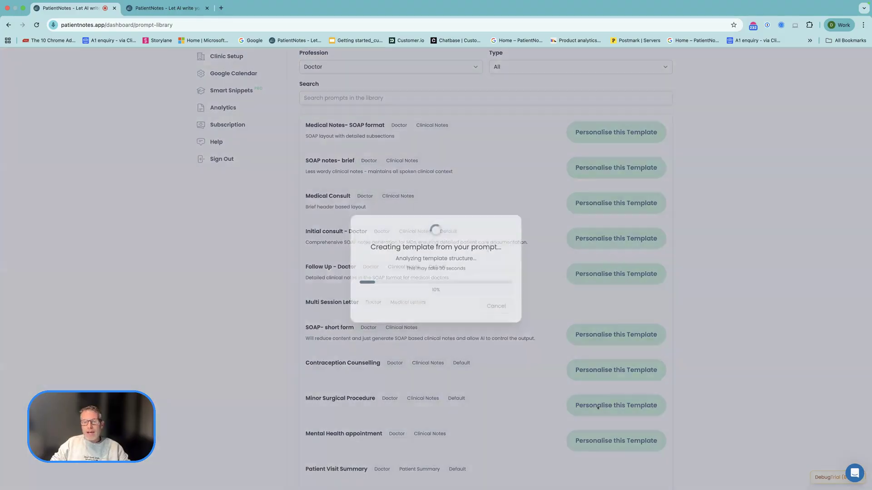